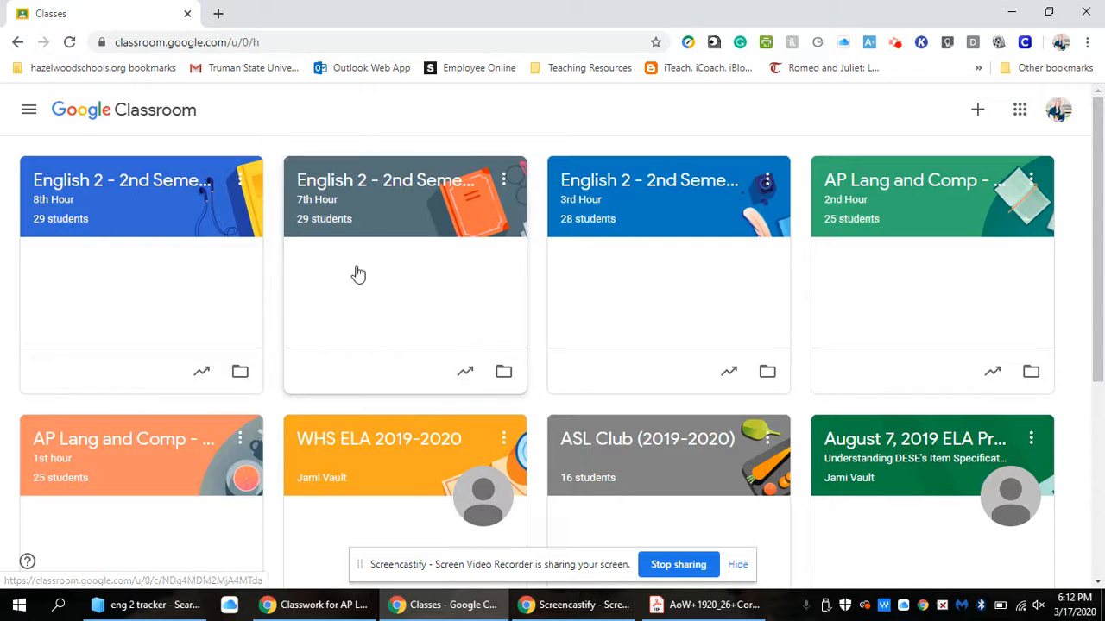
Open the 1st hour AP Lang and Comp class and its "Native American Advocates Say Change to Chiefs Name" annotations assignment.
scroll(474, 365, up, 1)
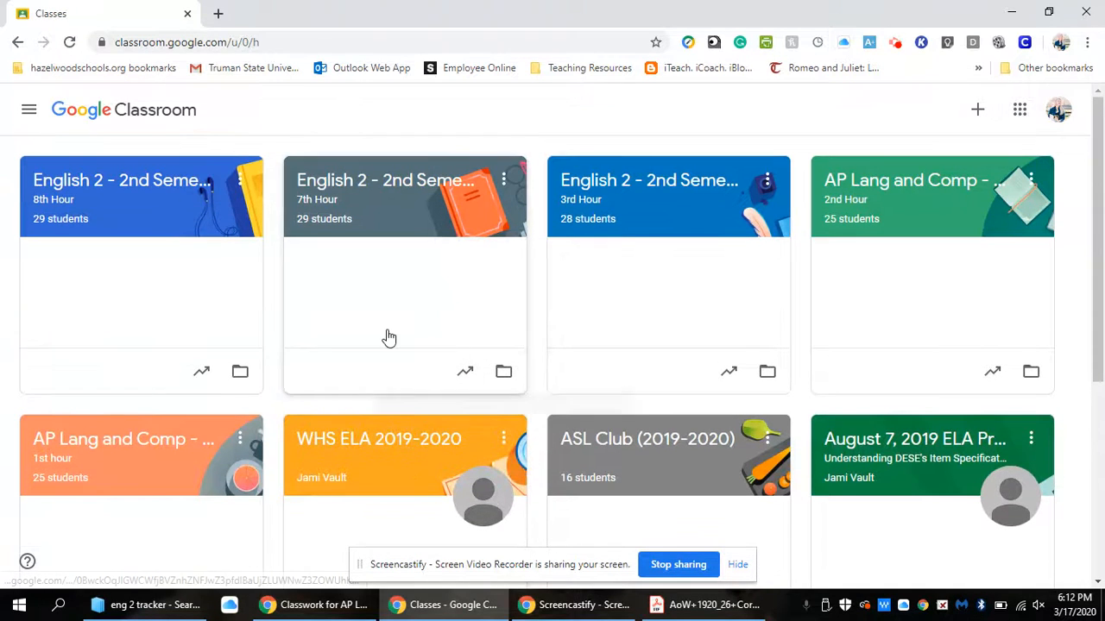
click(148, 451)
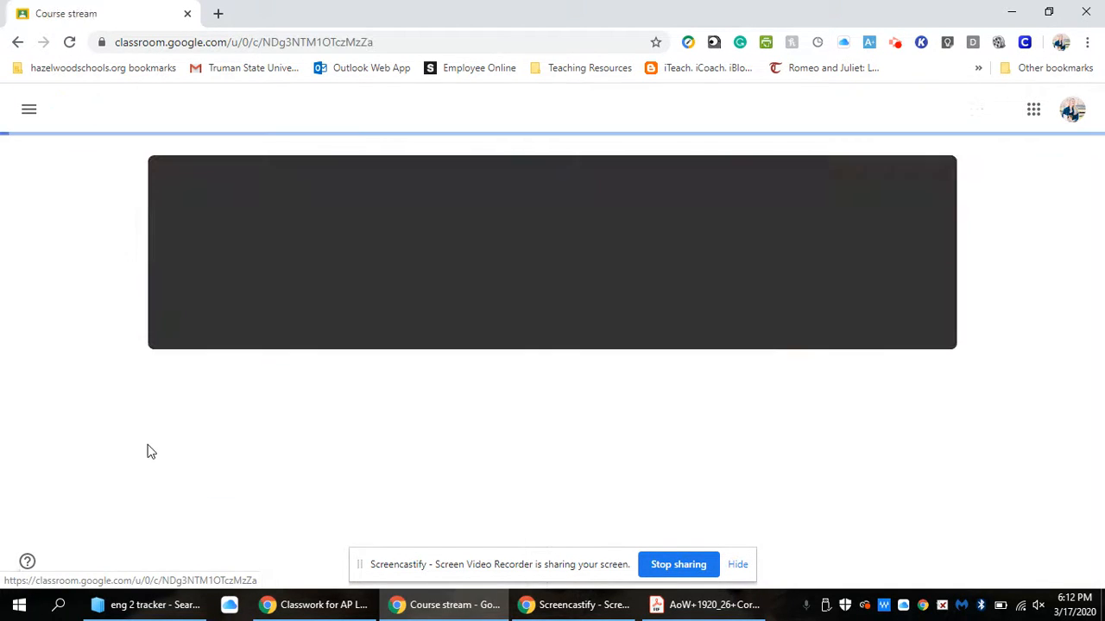
scroll(517, 408, down, 3)
scroll(518, 403, down, 3)
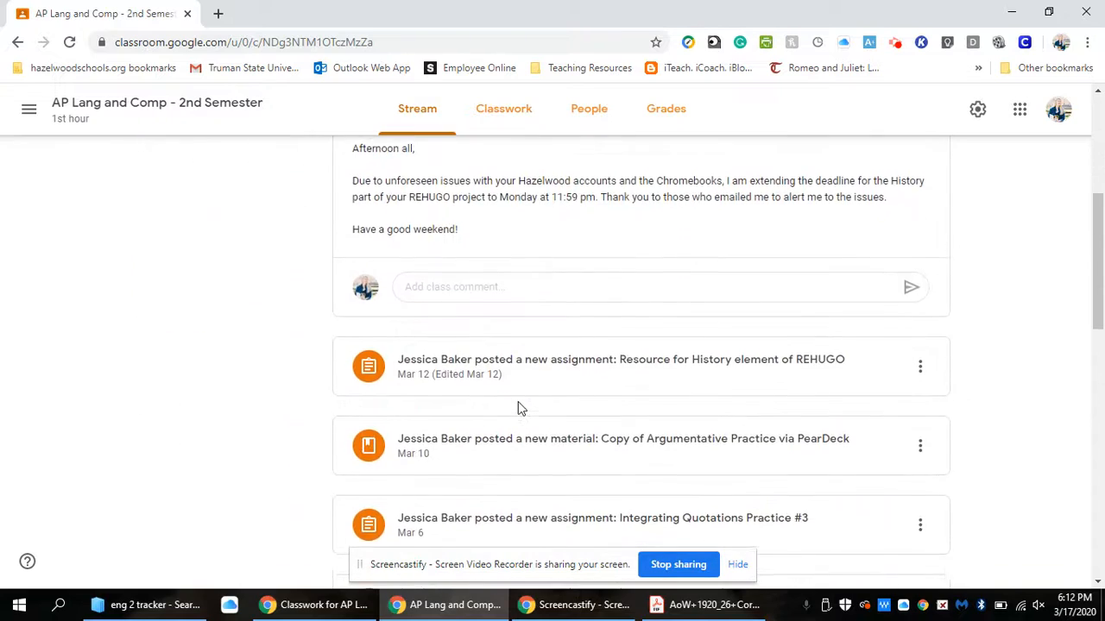
scroll(689, 428, down, 9)
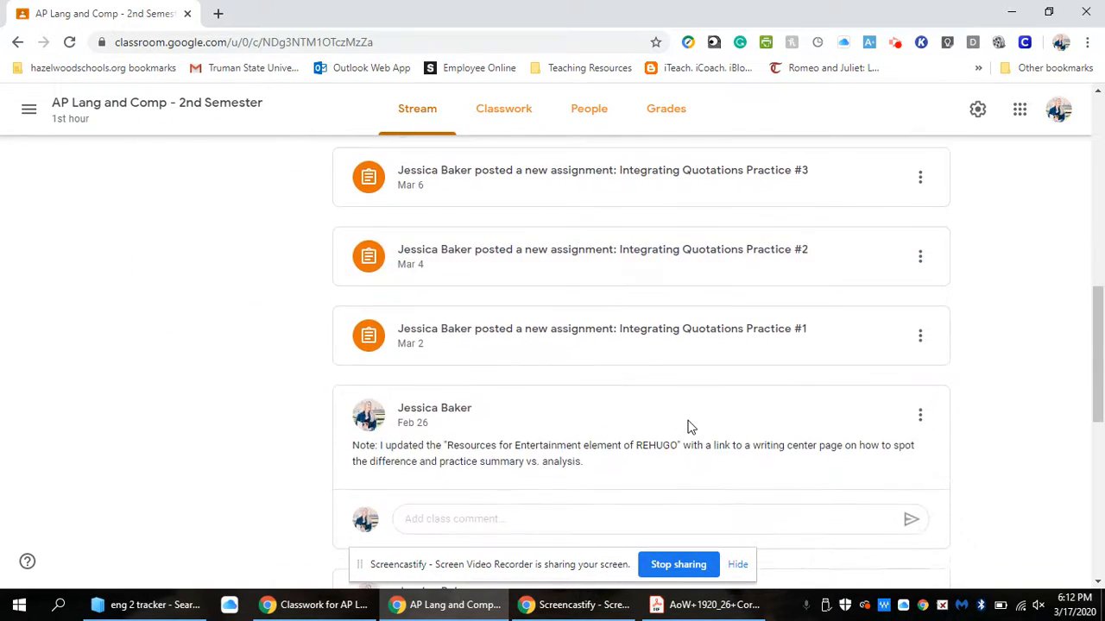
scroll(689, 428, down, 3)
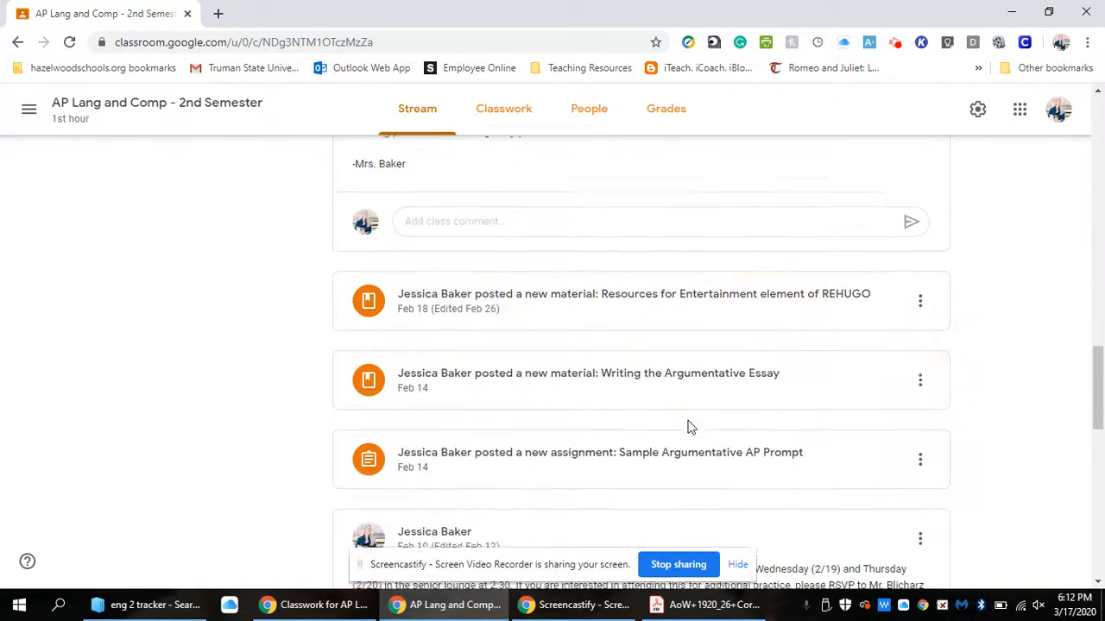
scroll(688, 427, down, 5)
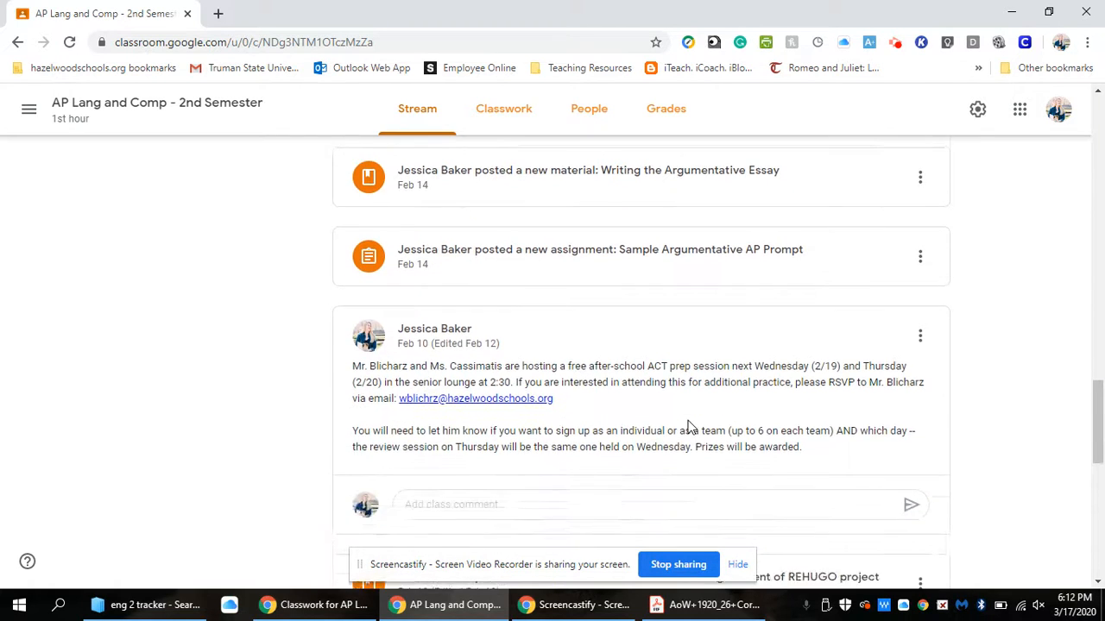
scroll(689, 428, up, 1)
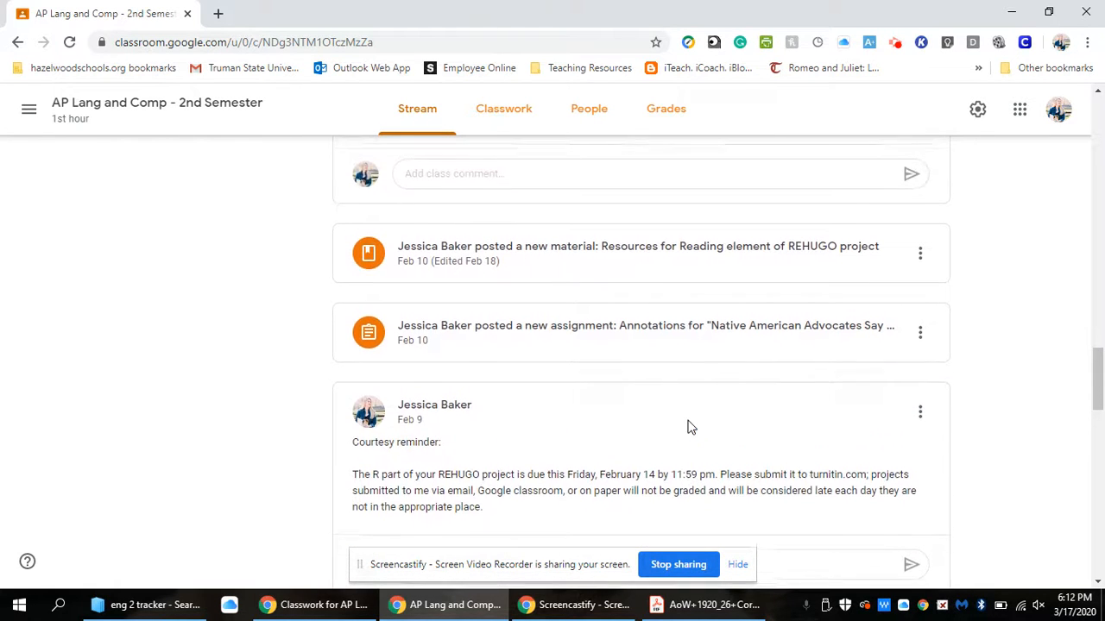
click(713, 373)
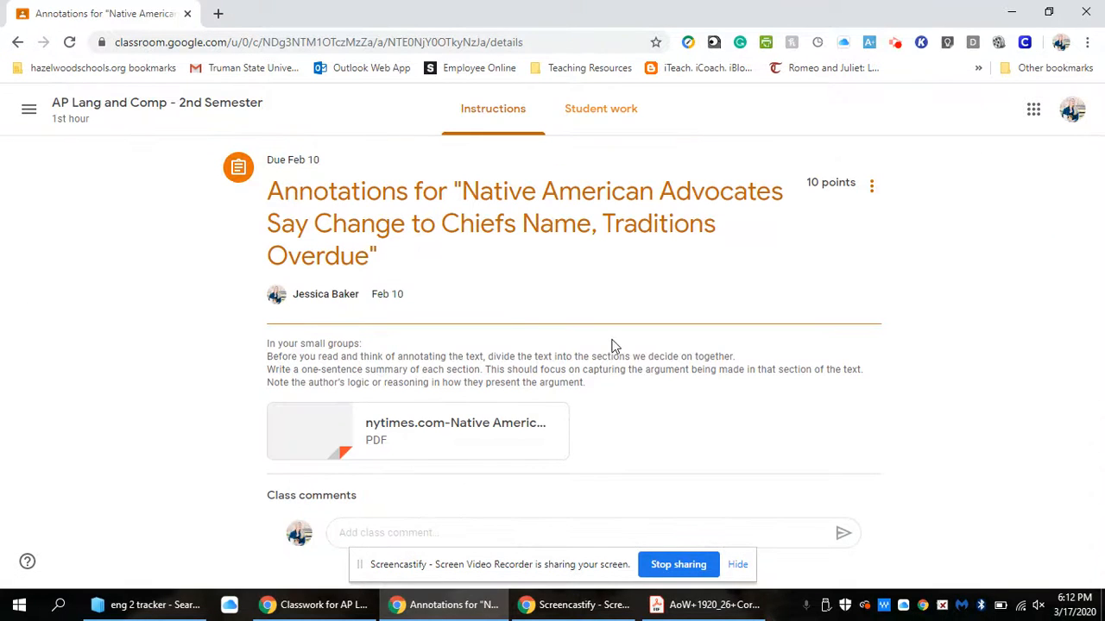
Preview the nytimes.com PDF attached to the assignment and open it with Kami.
click(458, 445)
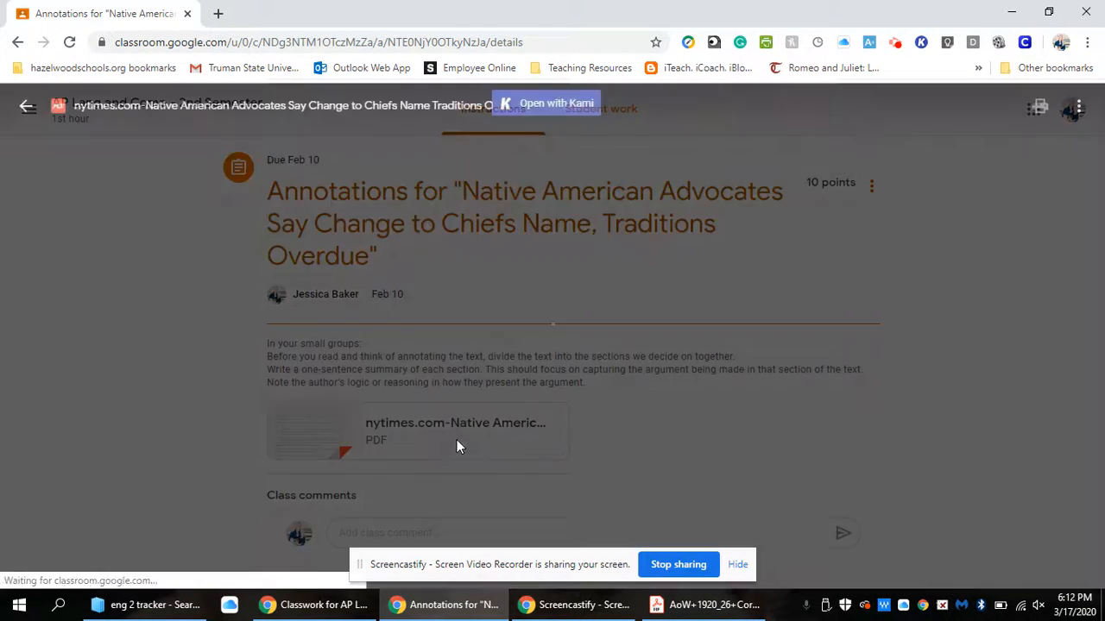
drag(1102, 216, 1100, 192)
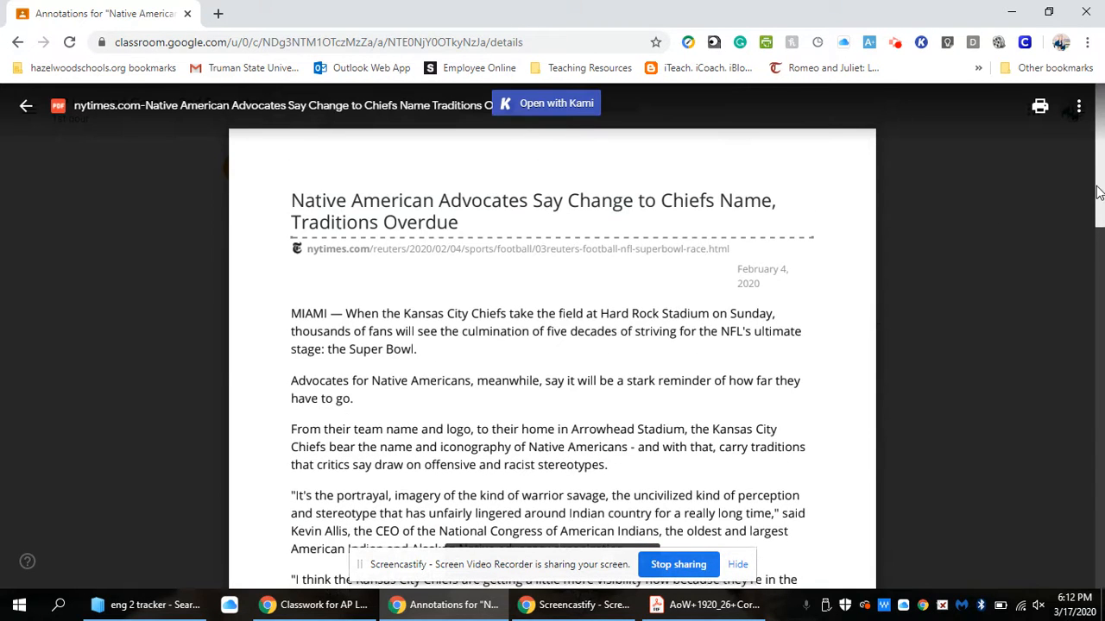
click(537, 116)
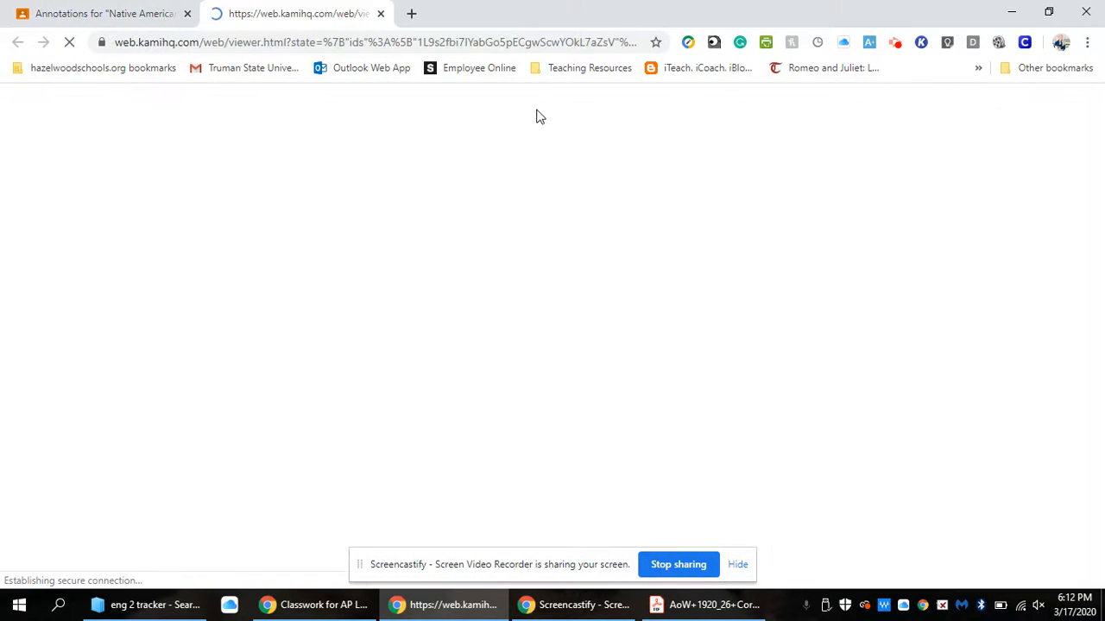
click(113, 8)
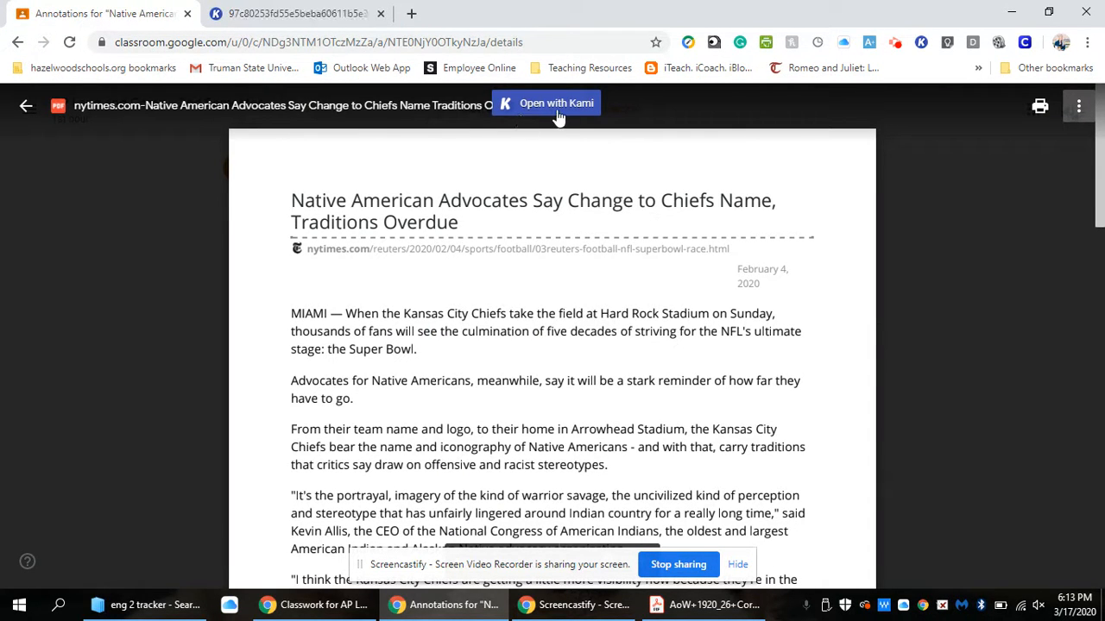
click(278, 10)
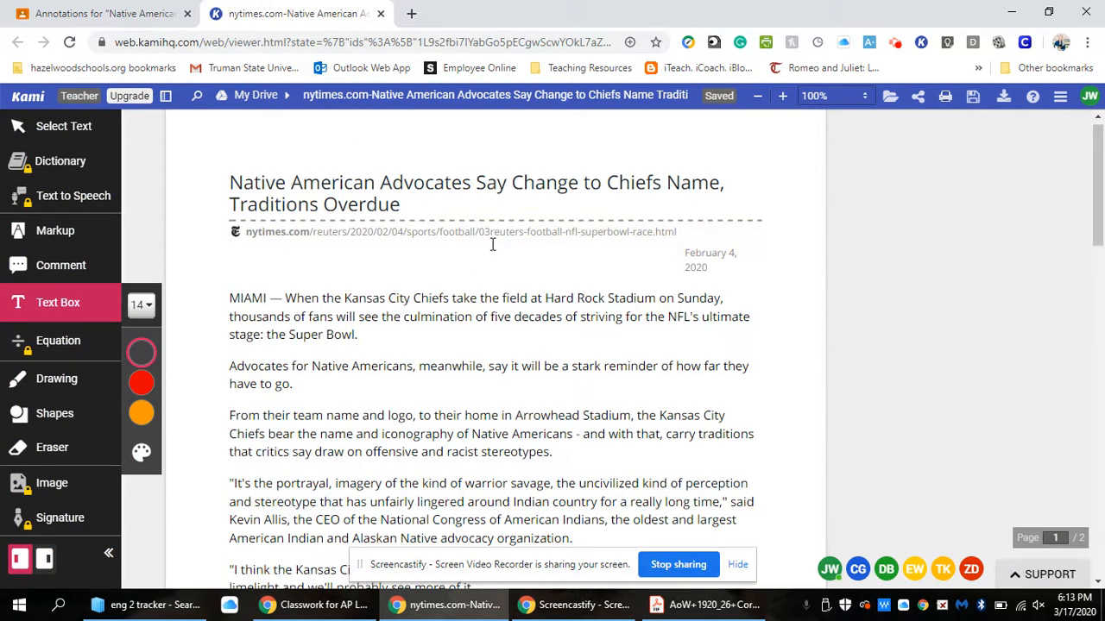
Add a text box reading "fdfjfdkfghdklfhg" at the end of the article's first line, and delete it.
click(693, 294)
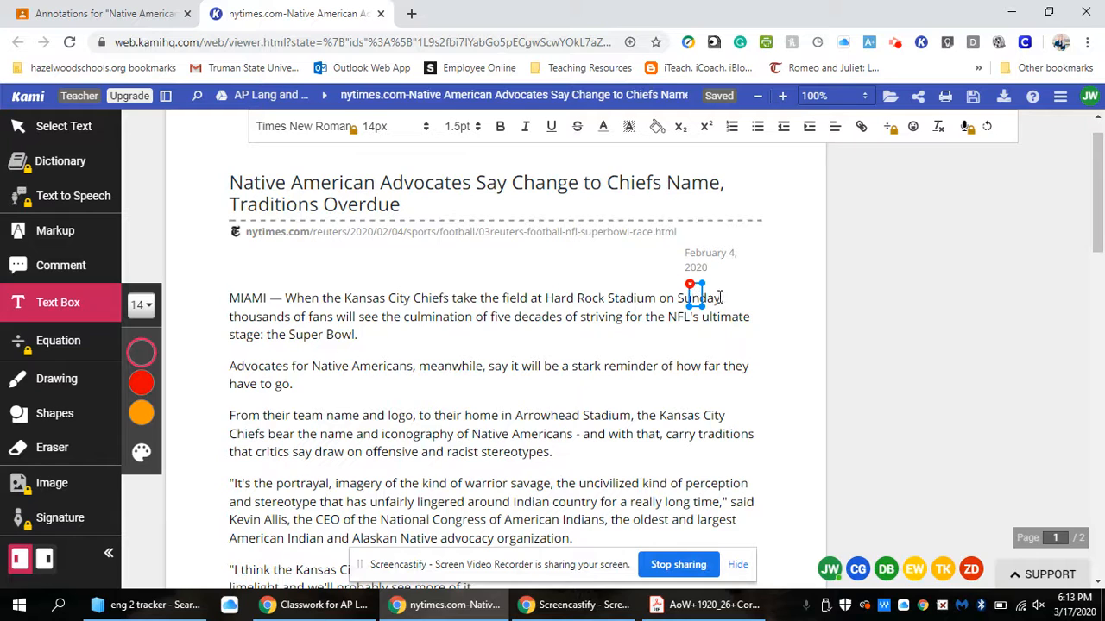
click(682, 308)
click(694, 305)
text(fdfjfdkfghdklfhg)
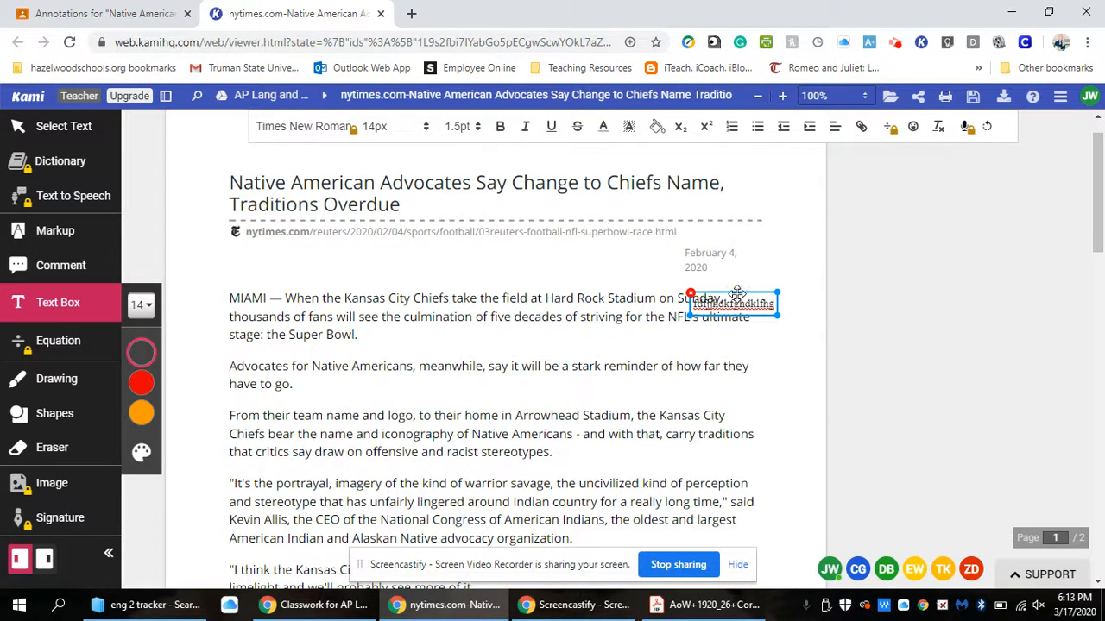
click(691, 294)
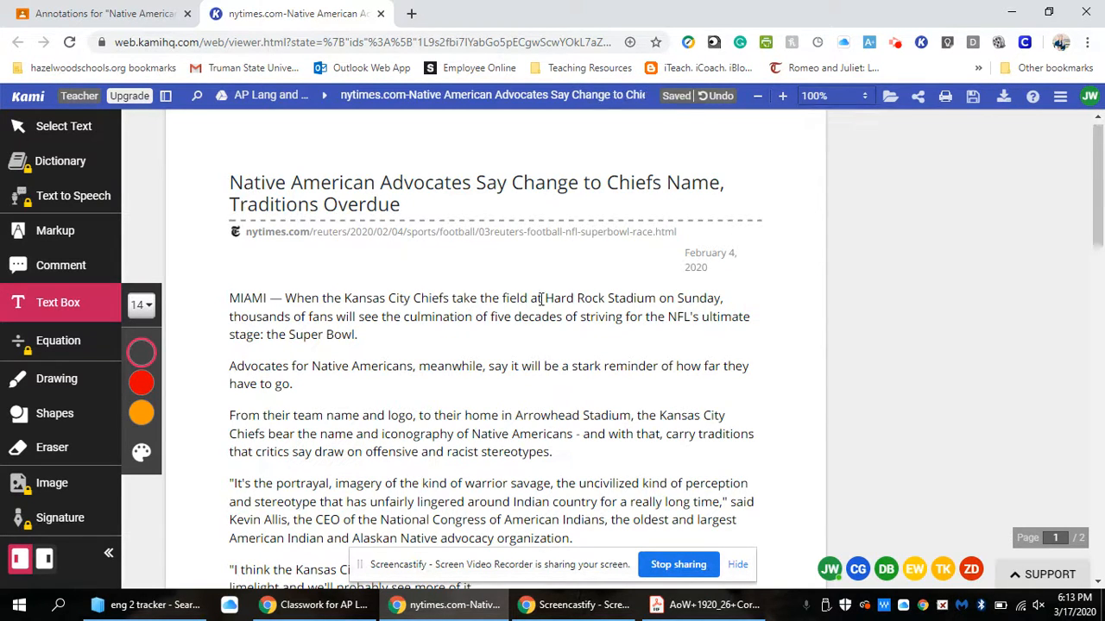
Place a comment reading "jdjsfjfjk" near the word "Sunday" in the first paragraph, and remove it.
click(50, 272)
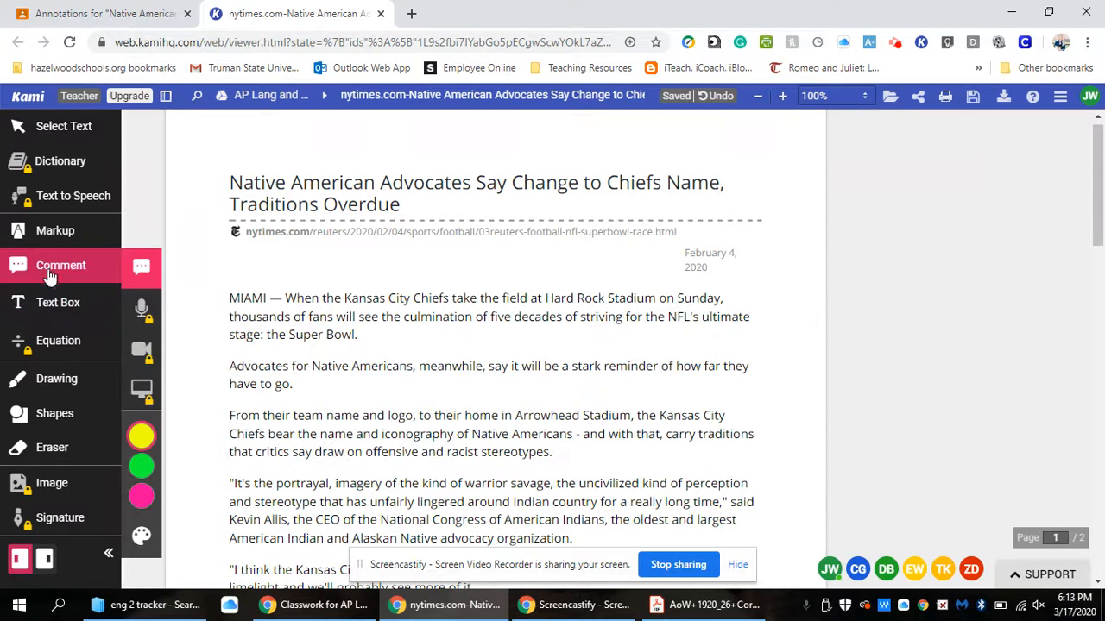
click(721, 293)
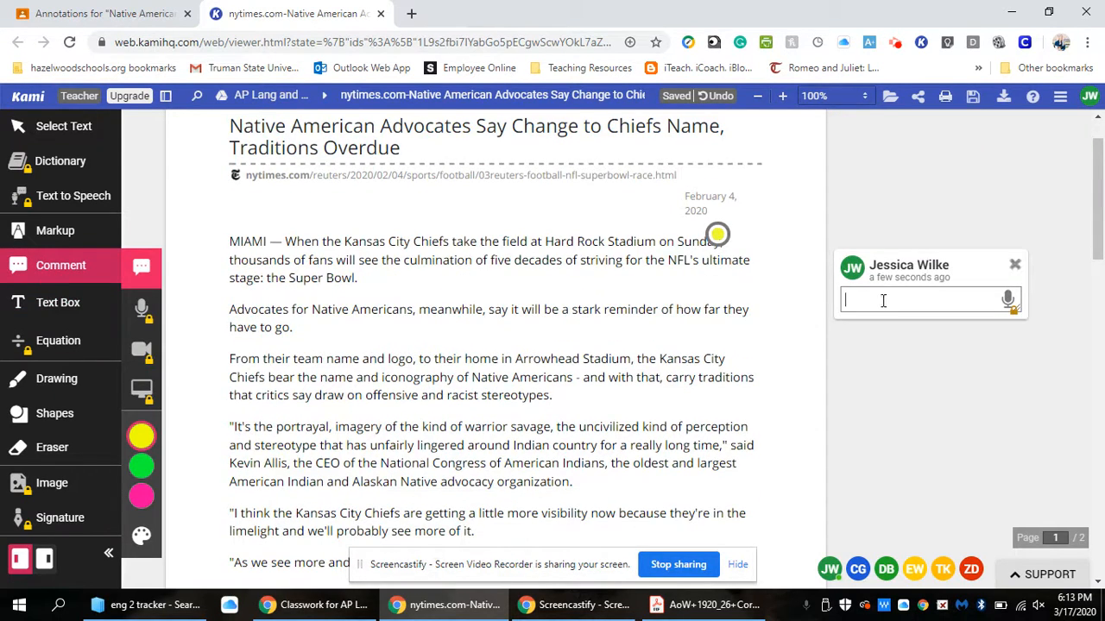
key(Return)
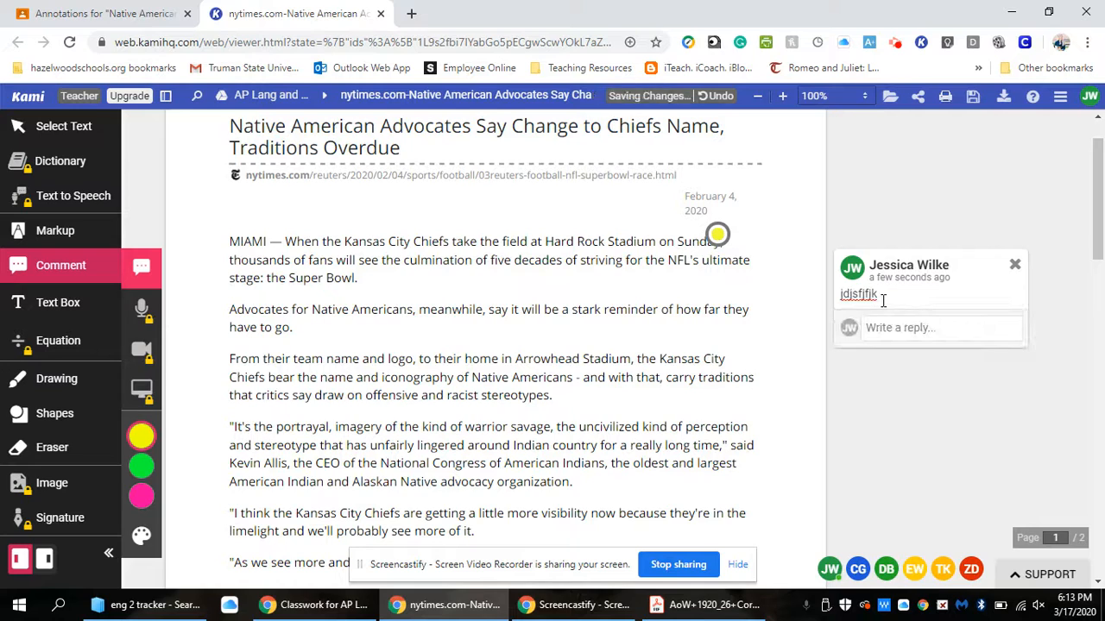
click(1016, 266)
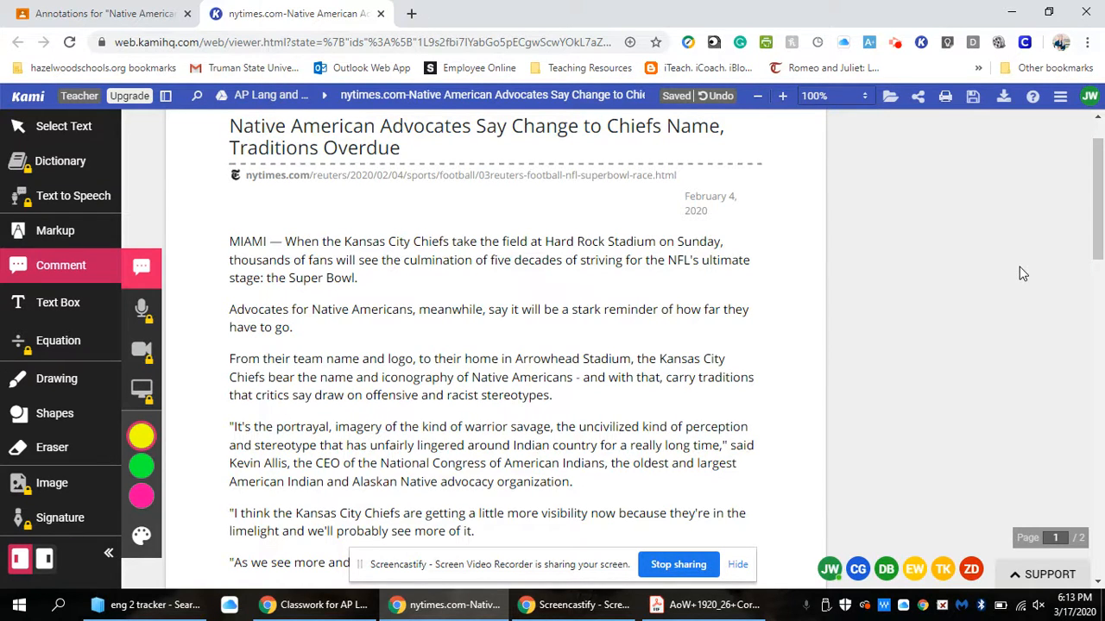
Save the document's changes to Google Drive and close the Kami document.
click(973, 100)
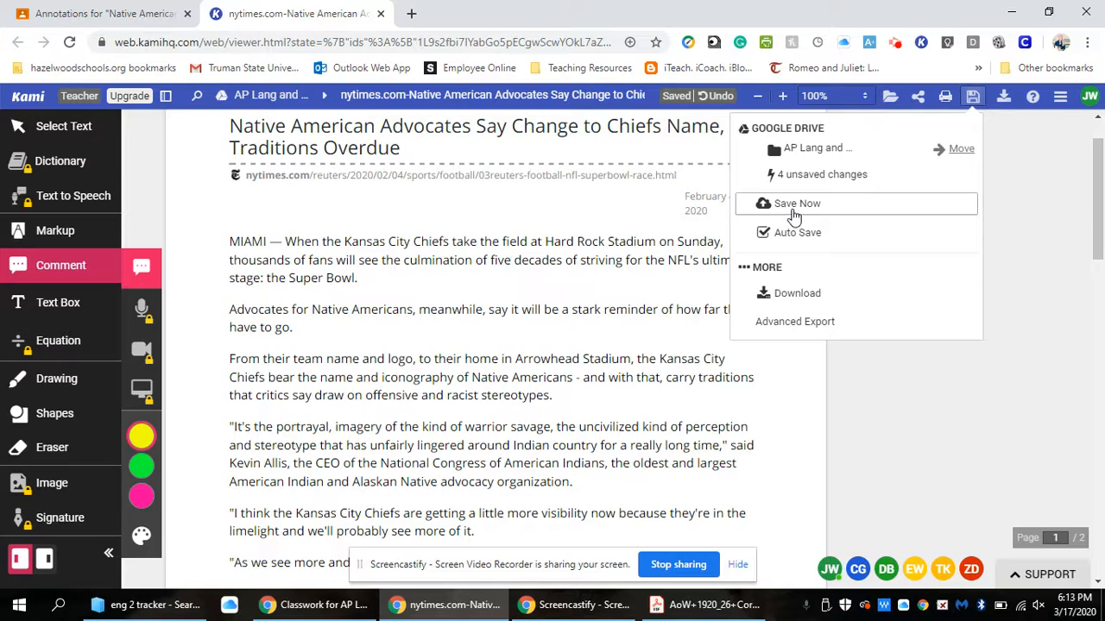
click(794, 214)
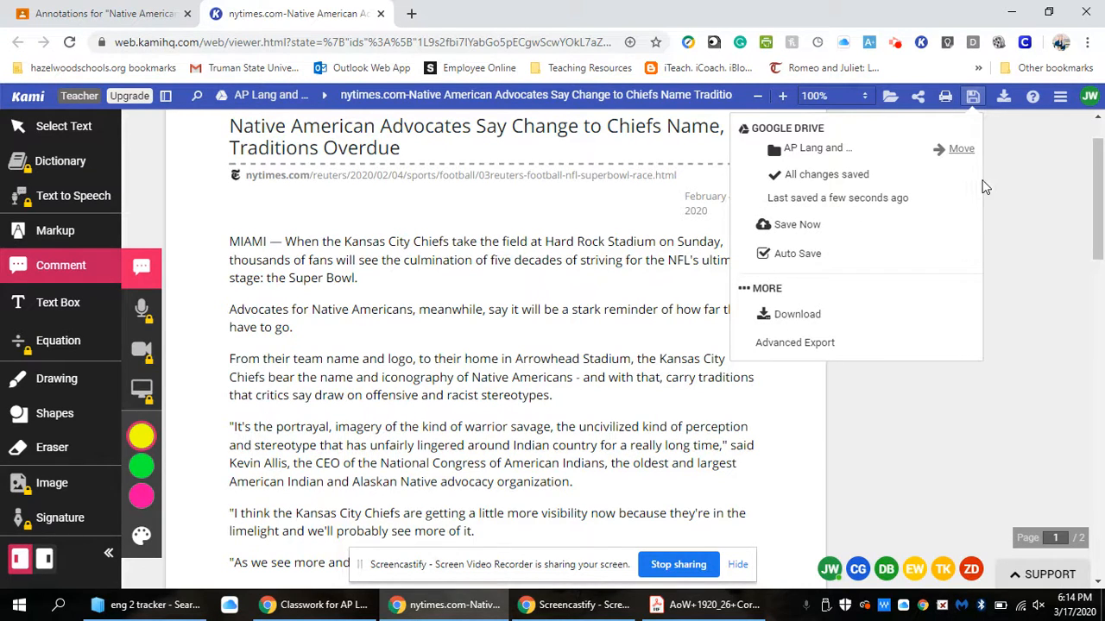
click(380, 14)
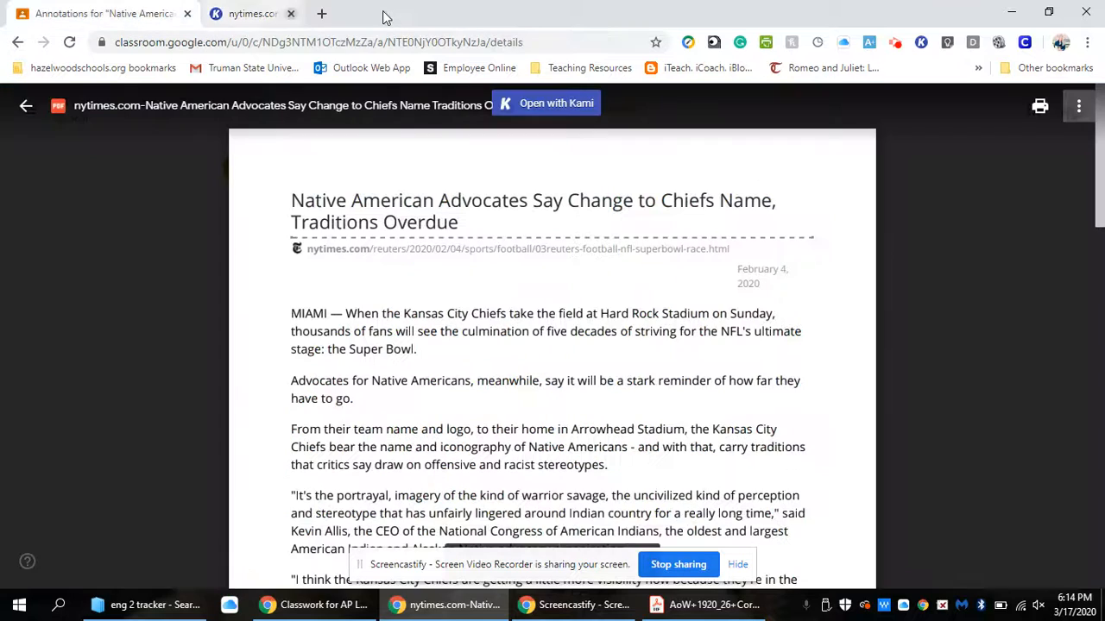
Open the previewed assignment PDF in a new window and open it with DocHub - PDF Sign and Edit.
click(1088, 112)
click(995, 182)
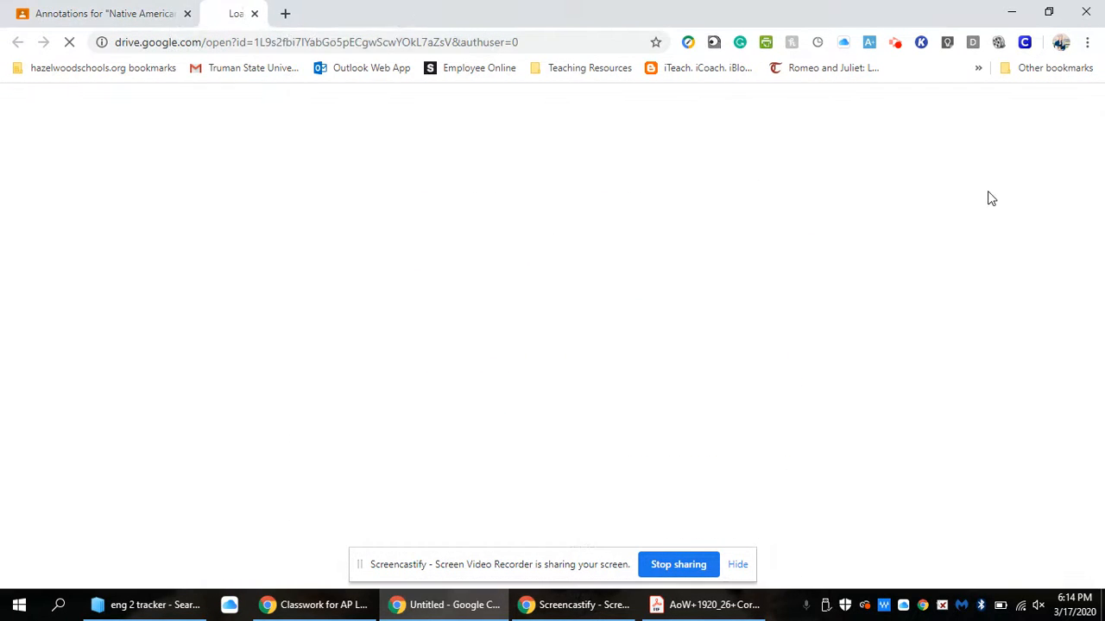
click(99, 7)
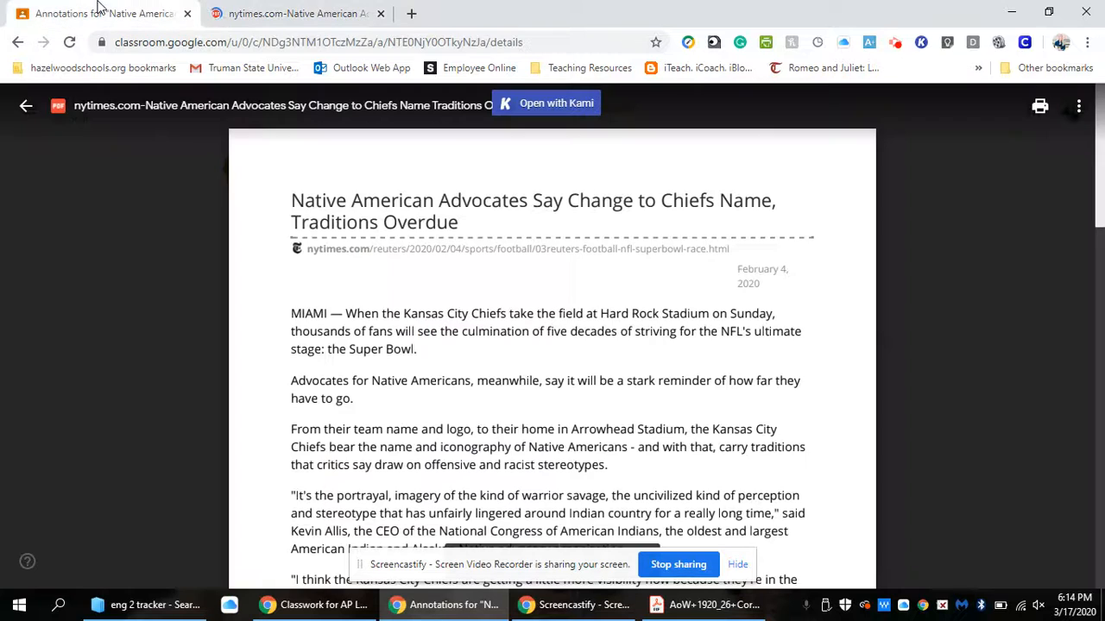
click(1080, 112)
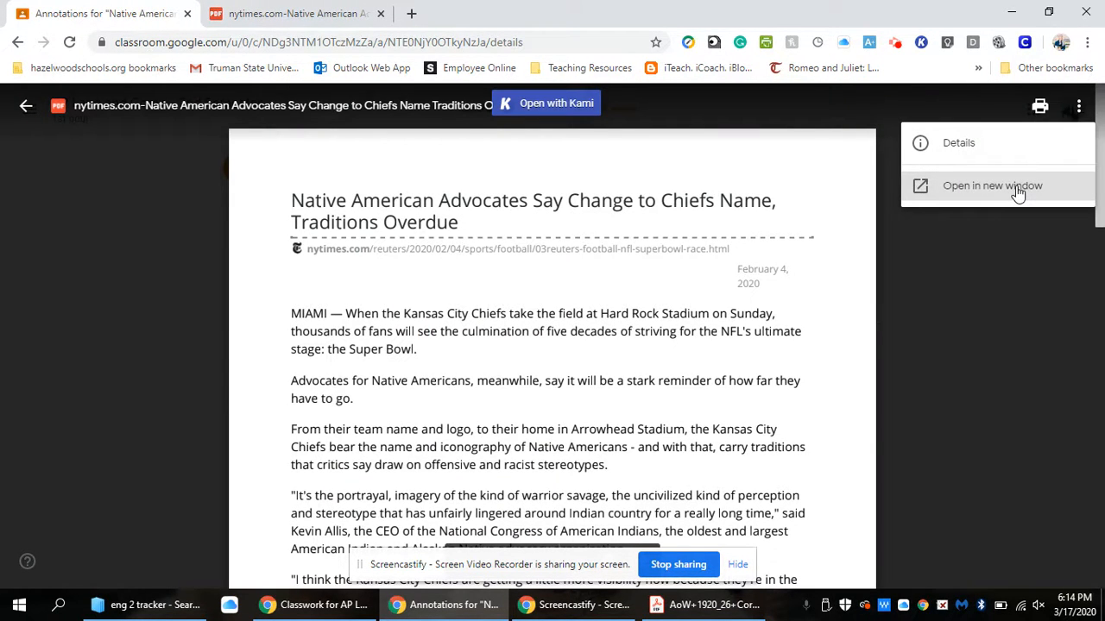
click(315, 10)
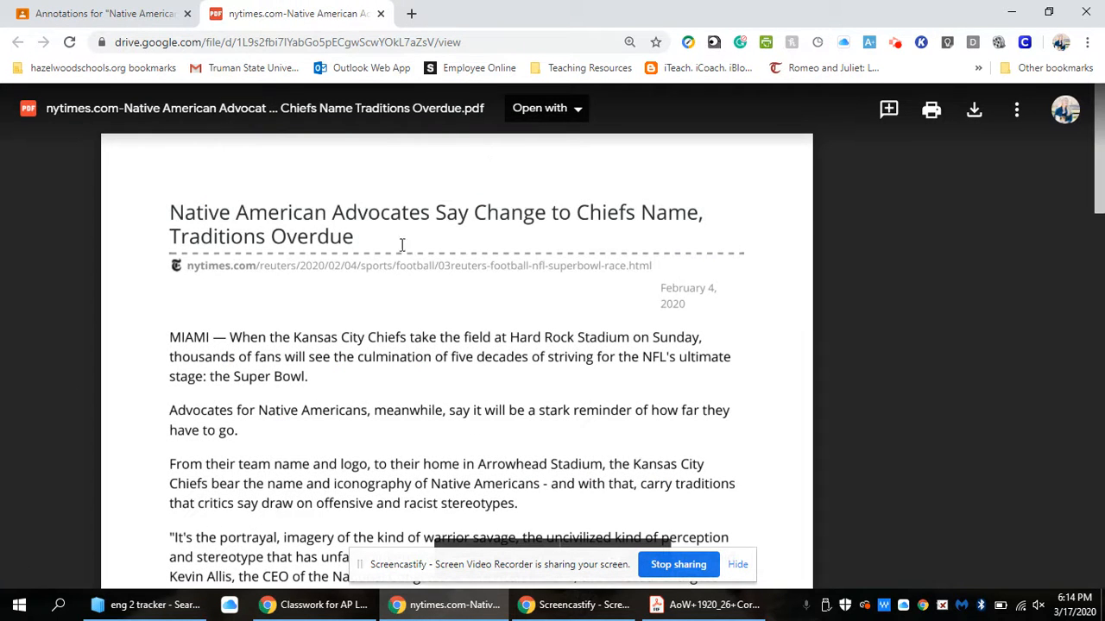
click(580, 113)
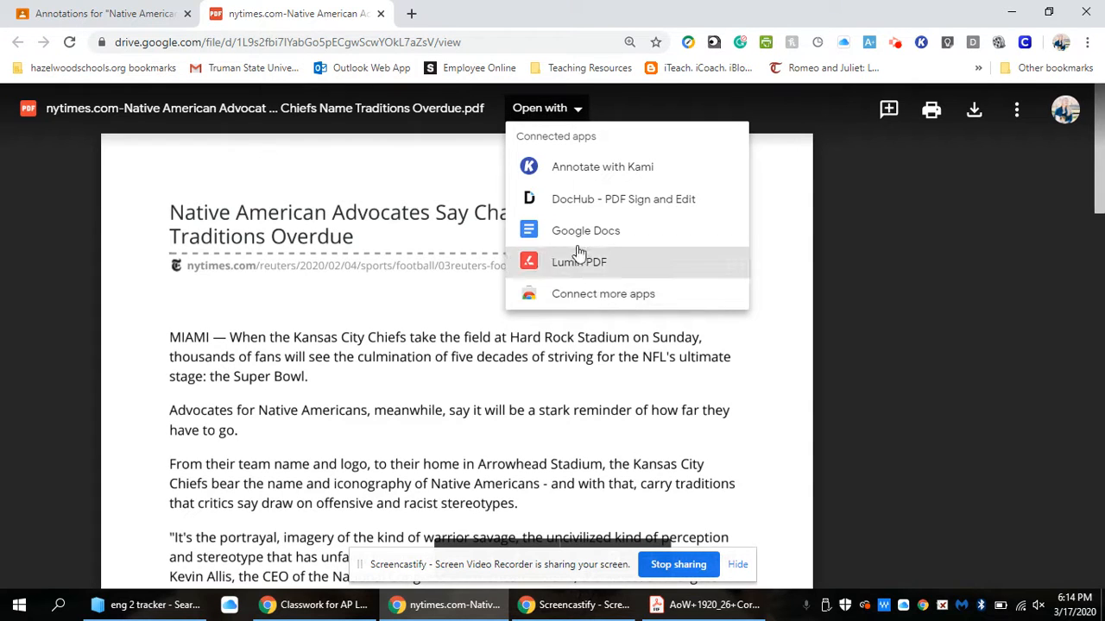
click(625, 208)
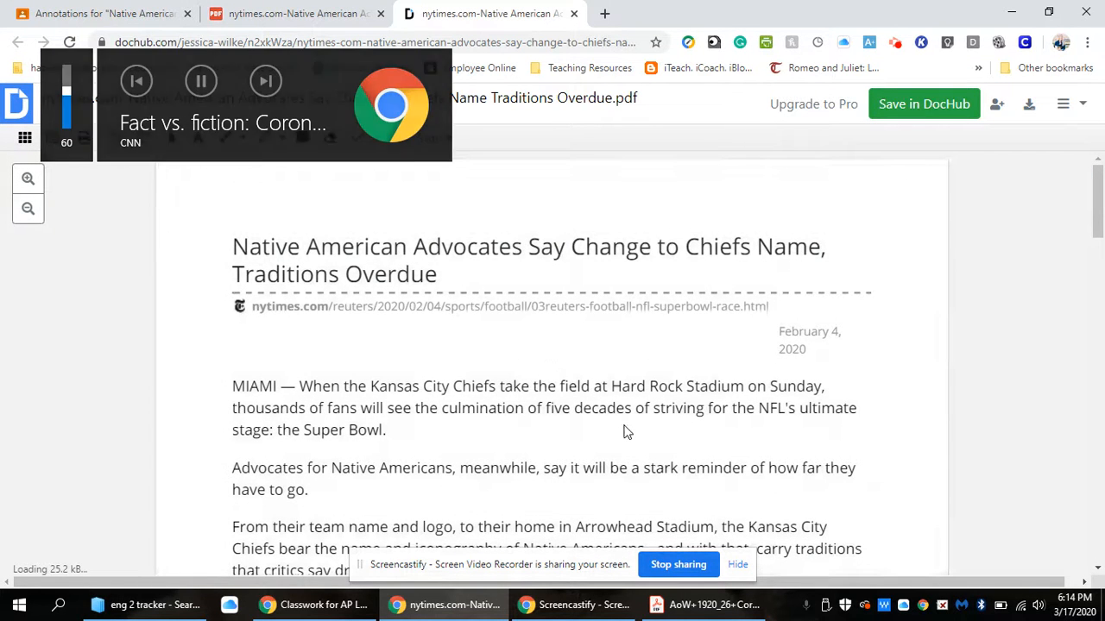
Draw a text box beside the article's first two paragraphs, enter "jwlfbdlbvdfbldbjea", and delete the box.
scroll(698, 432, down, 4)
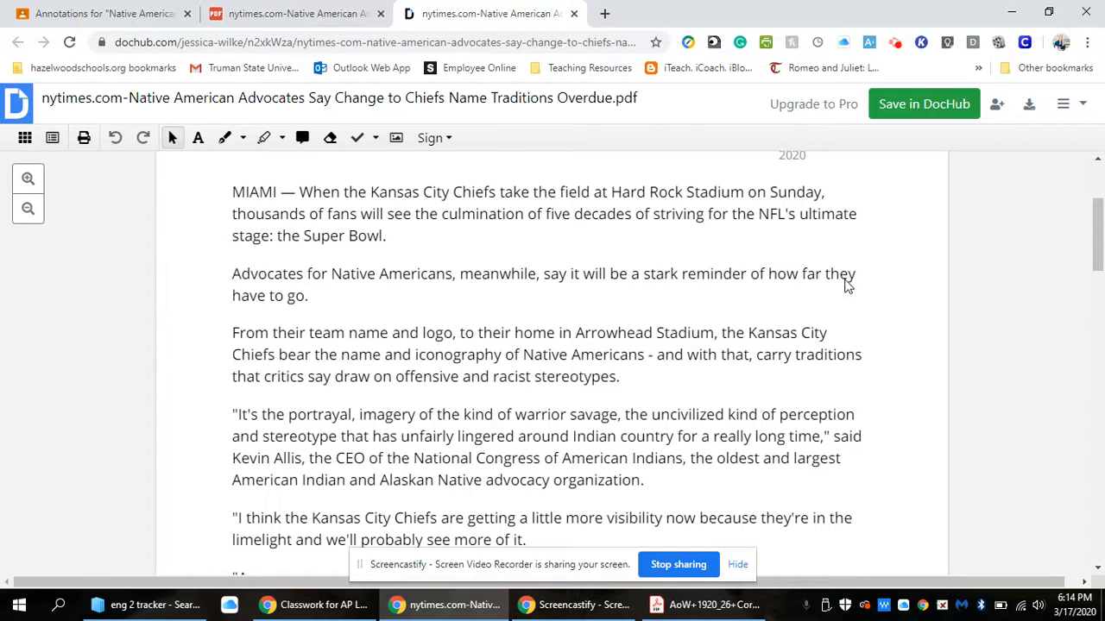
scroll(804, 272, up, 2)
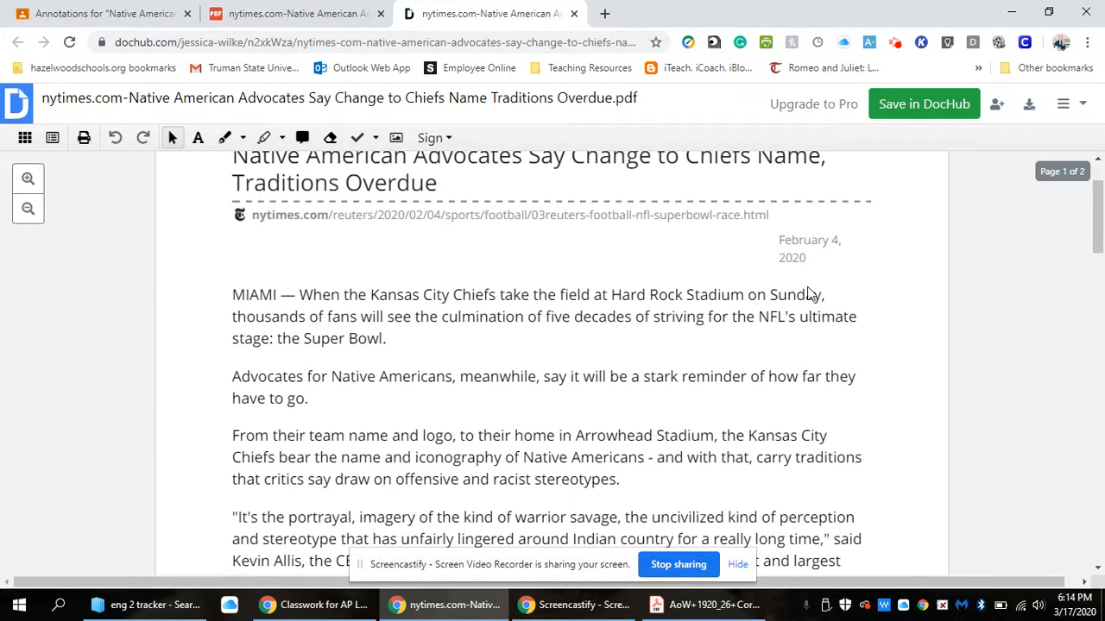
click(198, 139)
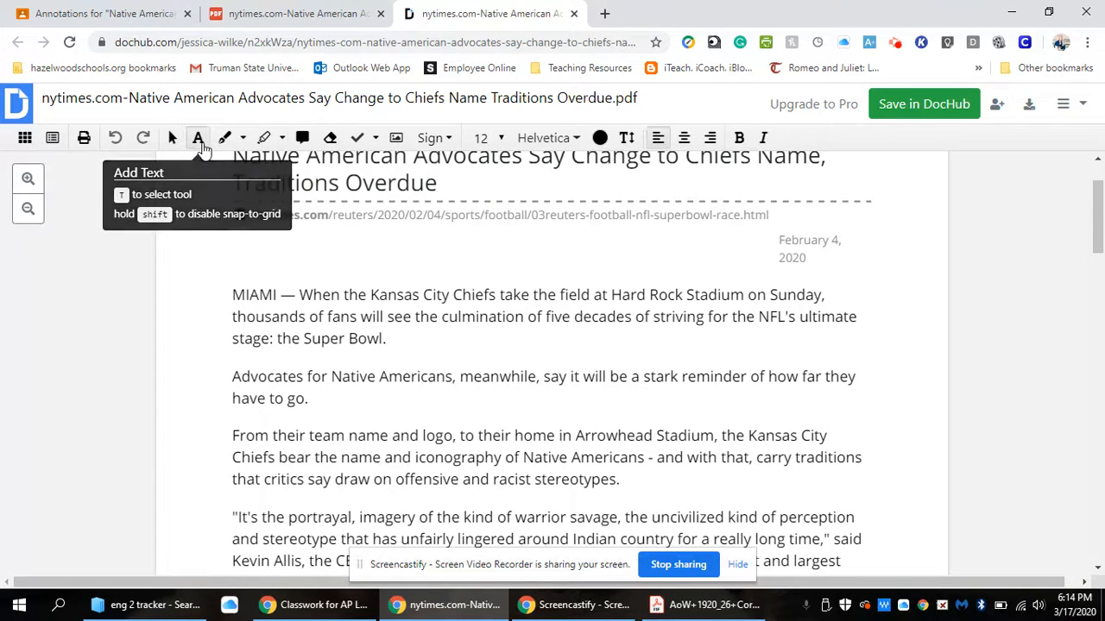
drag(835, 294, 950, 408)
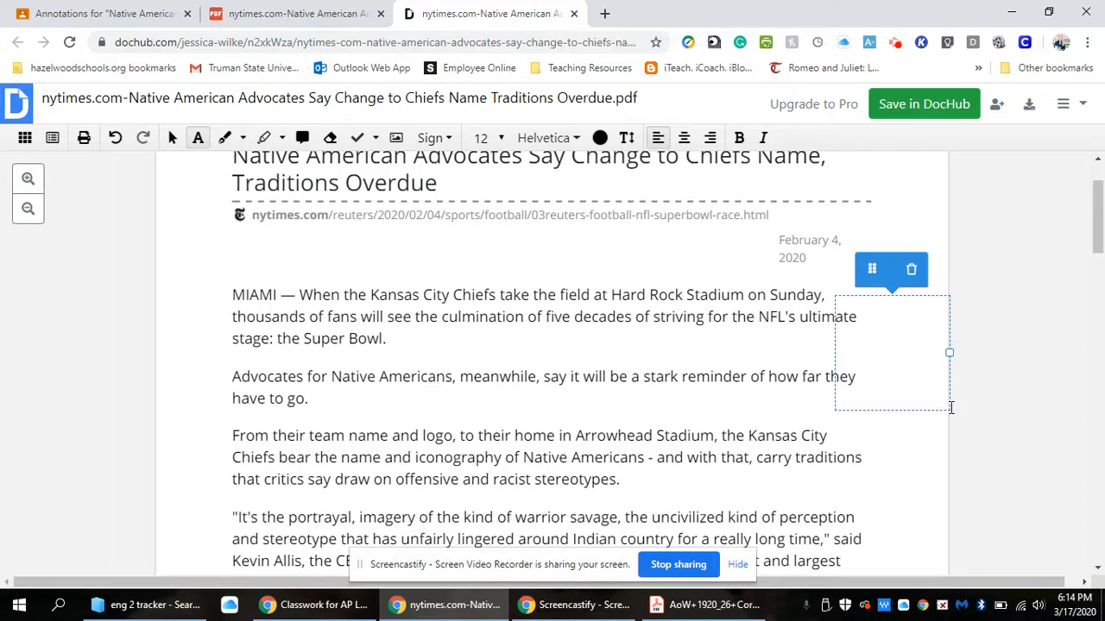
text(jwlfbdlbvdfbldbjea)
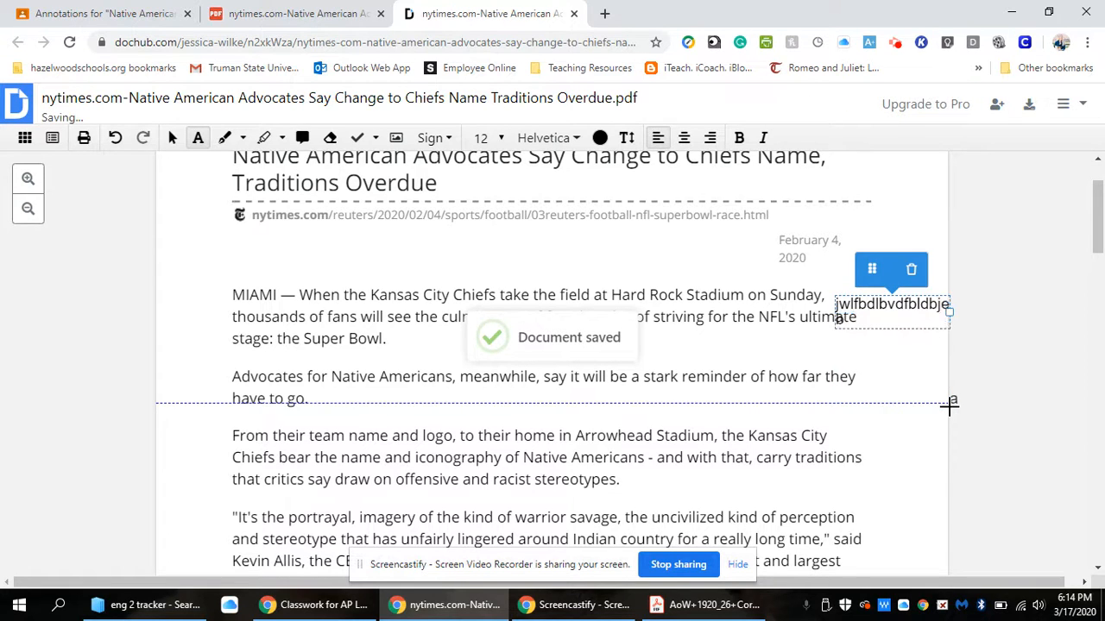
click(911, 269)
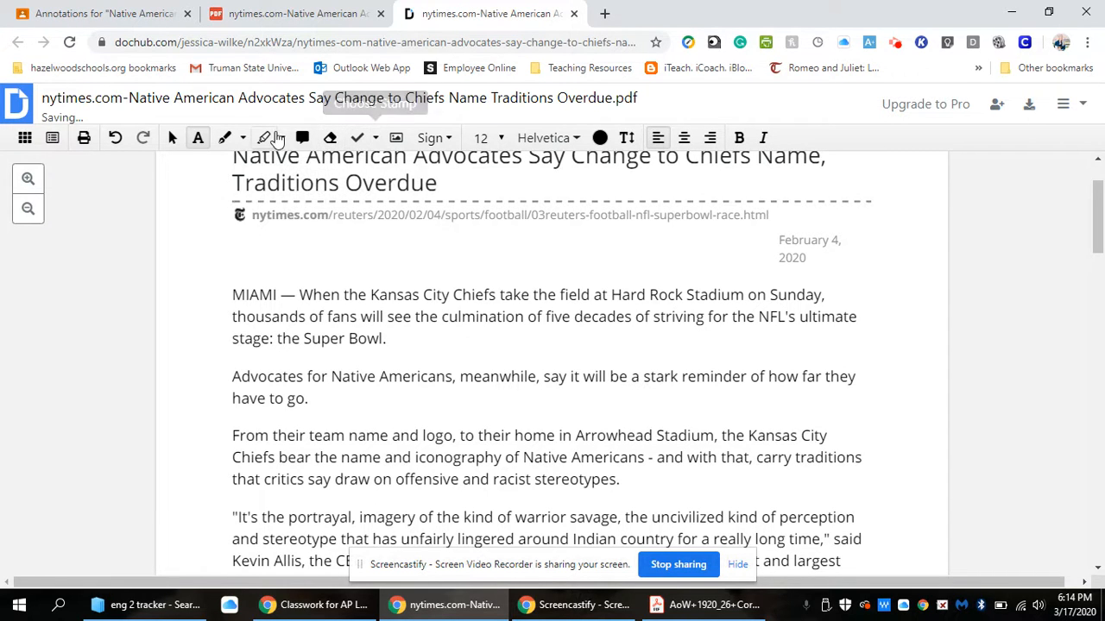
Draw a freehand area highlight across "City Chiefs take the field at Hard Rock" in the first paragraph, and delete it.
click(273, 137)
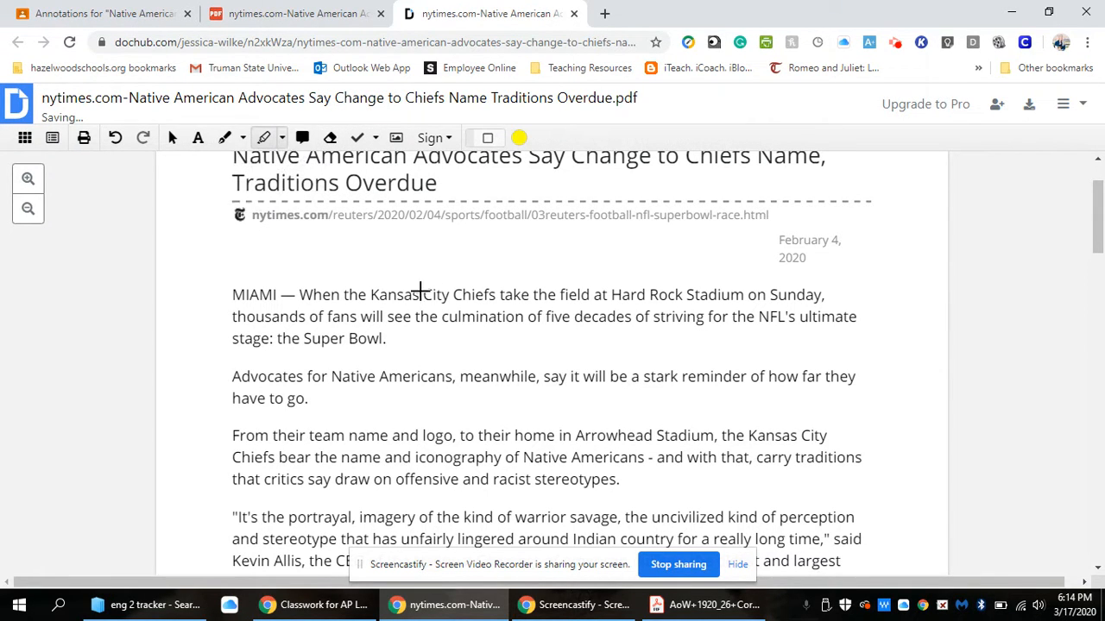
drag(429, 295, 665, 294)
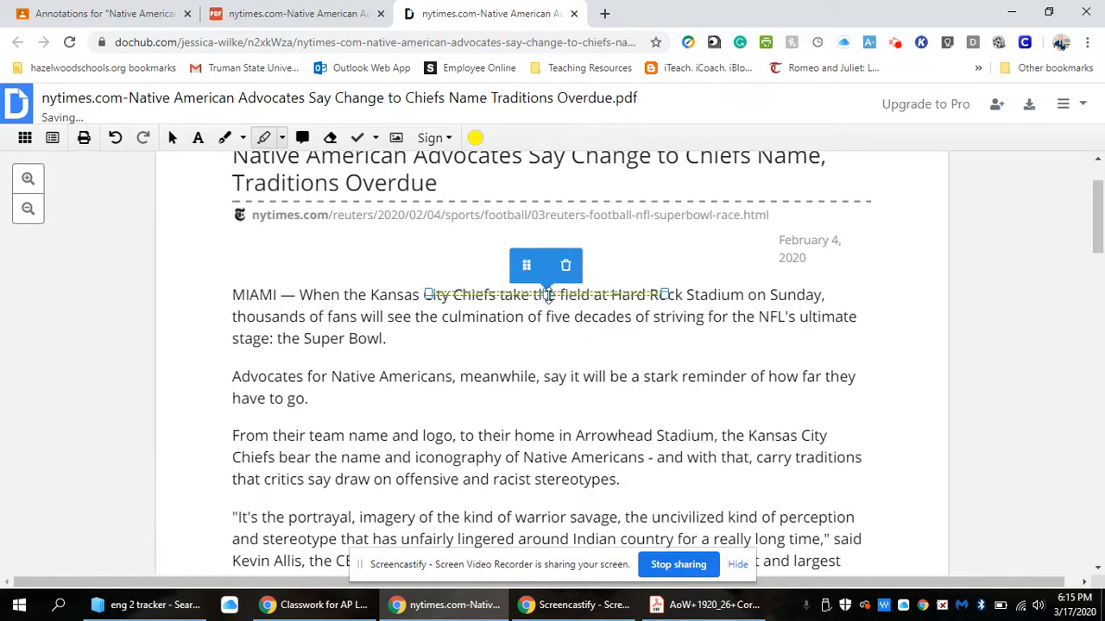
click(566, 266)
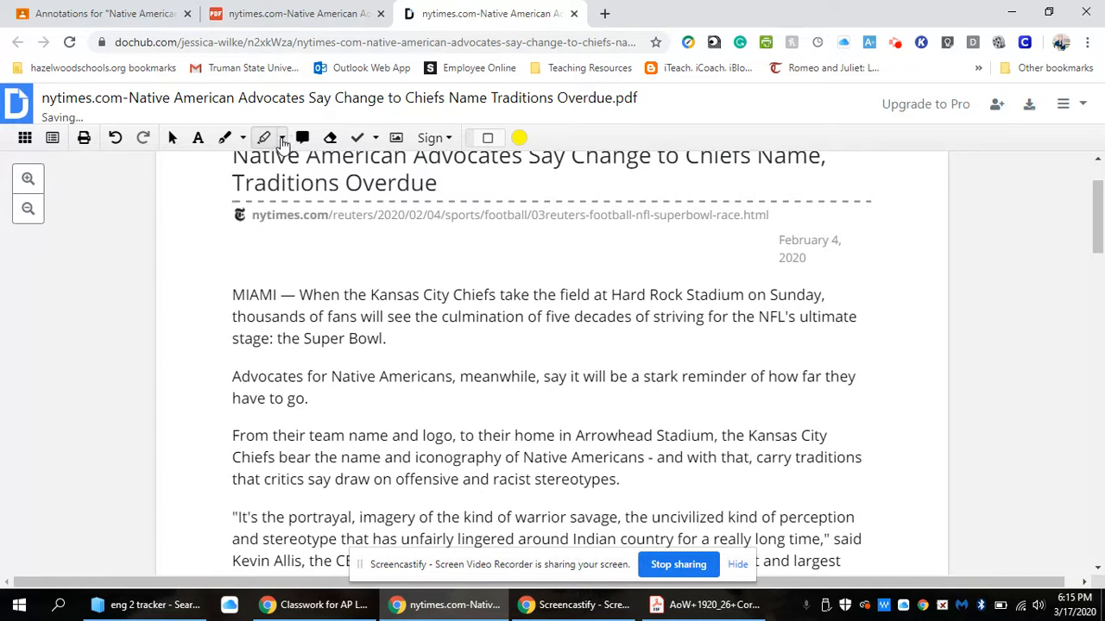
Use the highlighter in text mode on "Chiefs take the field at" in the first paragraph, and delete the highlight.
click(281, 138)
click(271, 166)
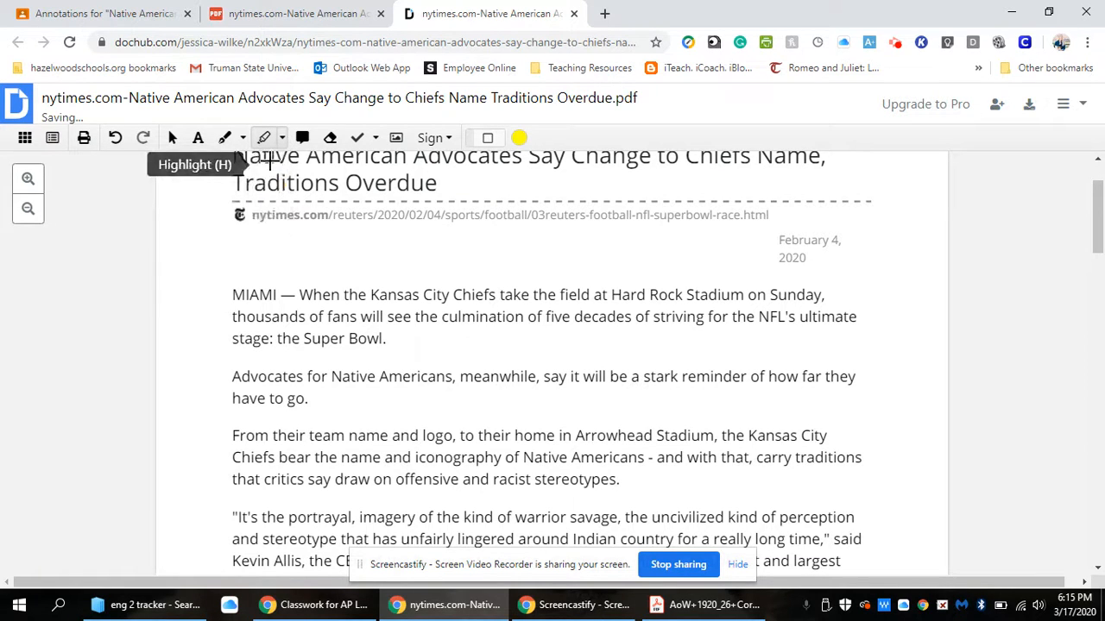
click(482, 139)
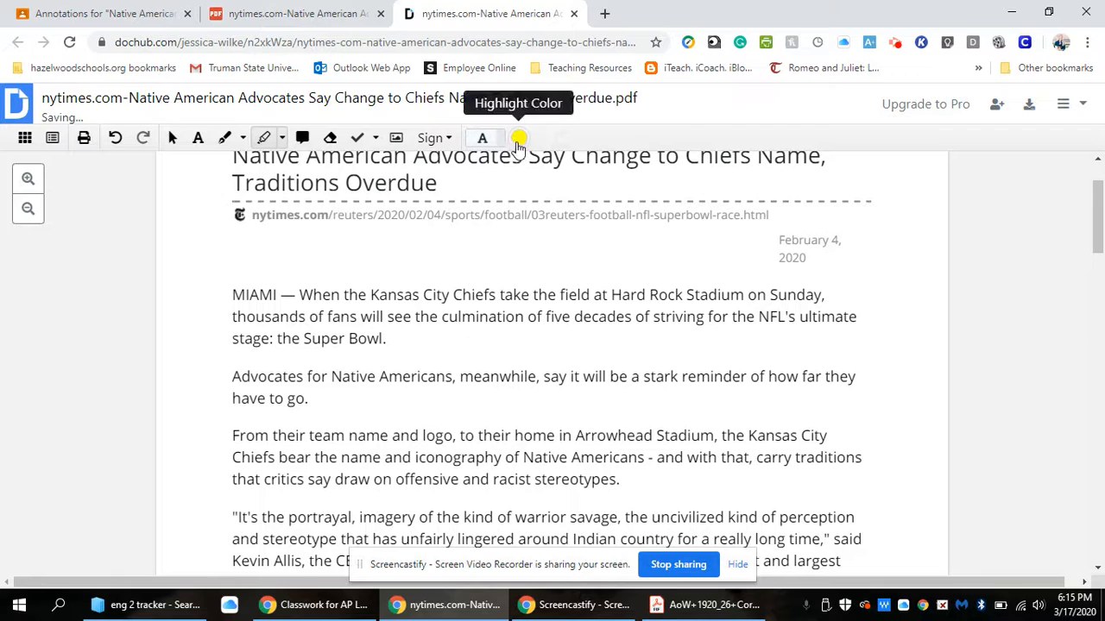
drag(464, 295, 608, 302)
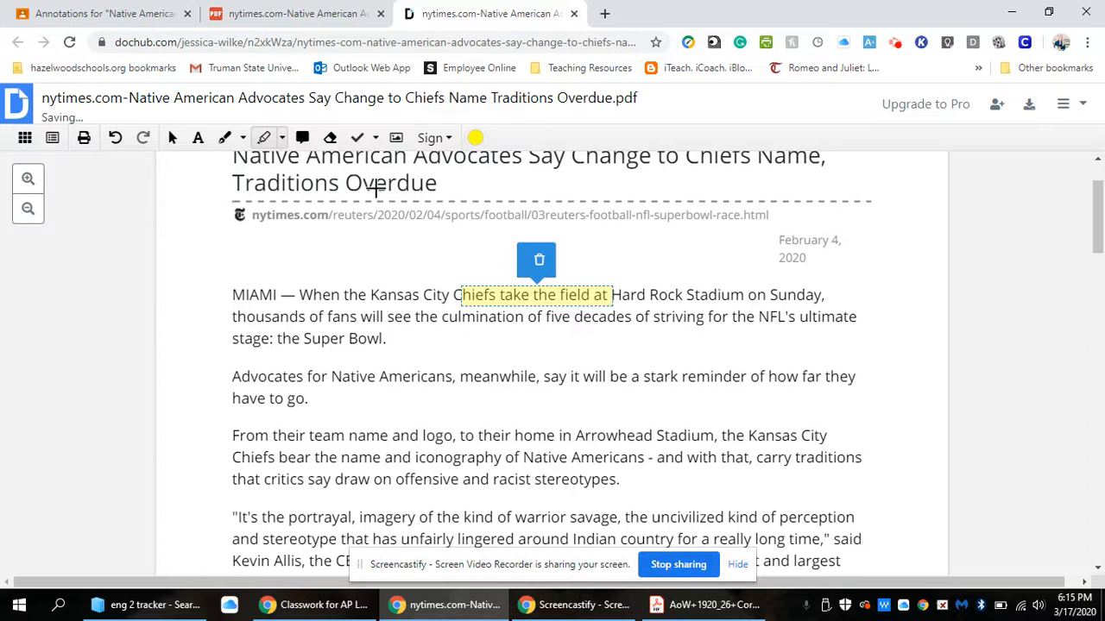
click(536, 263)
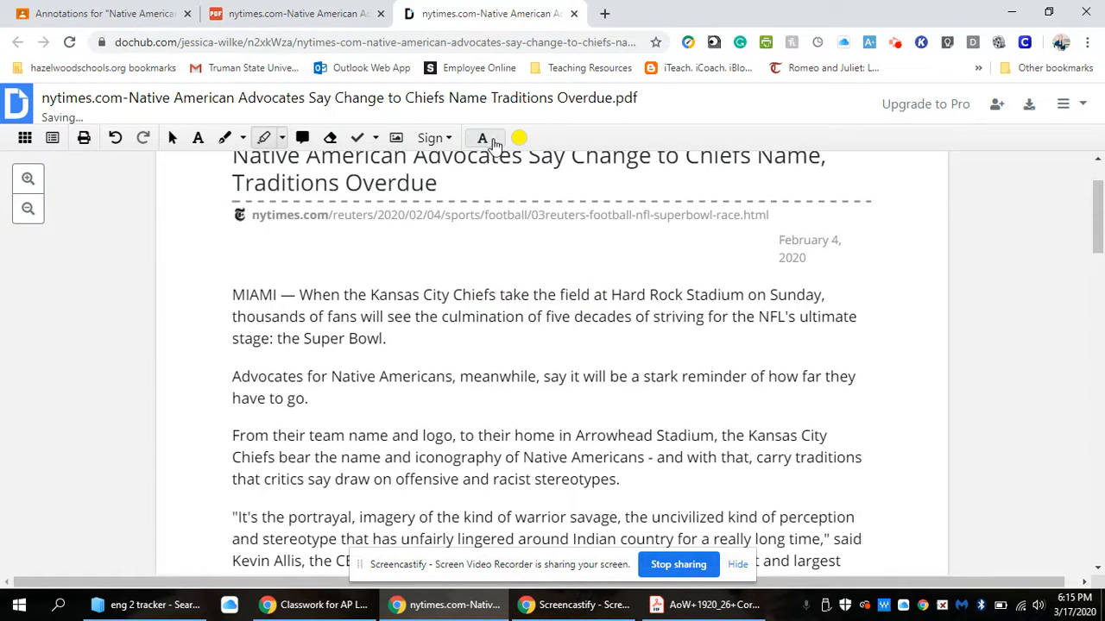
Highlight the text "take the field at Hard Rock" in the article's first line, and remove that highlight.
click(485, 139)
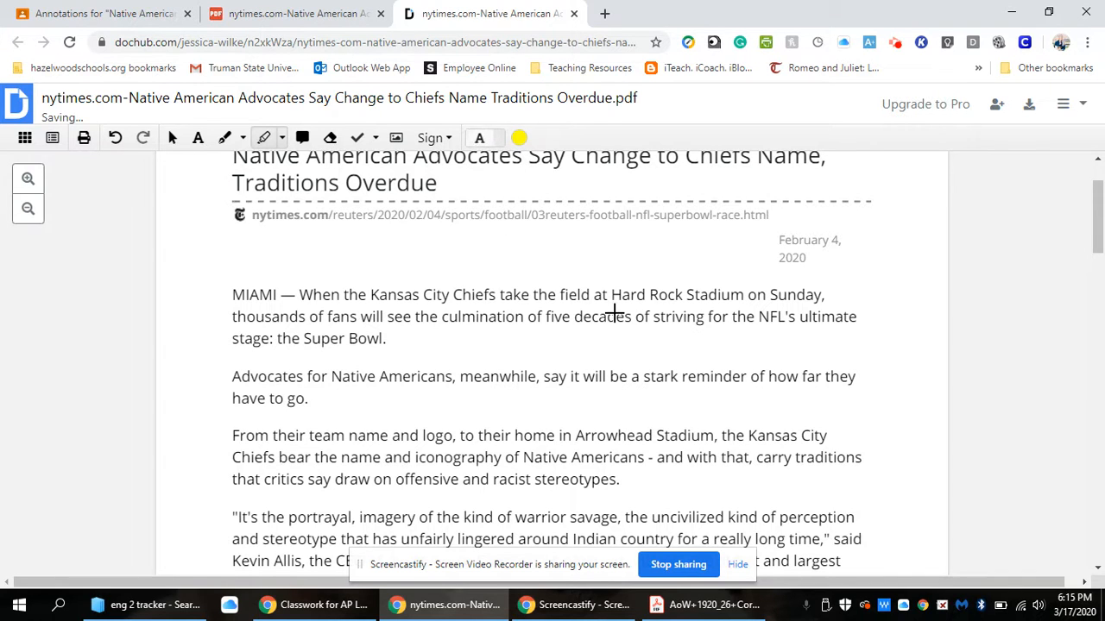
drag(509, 295, 679, 302)
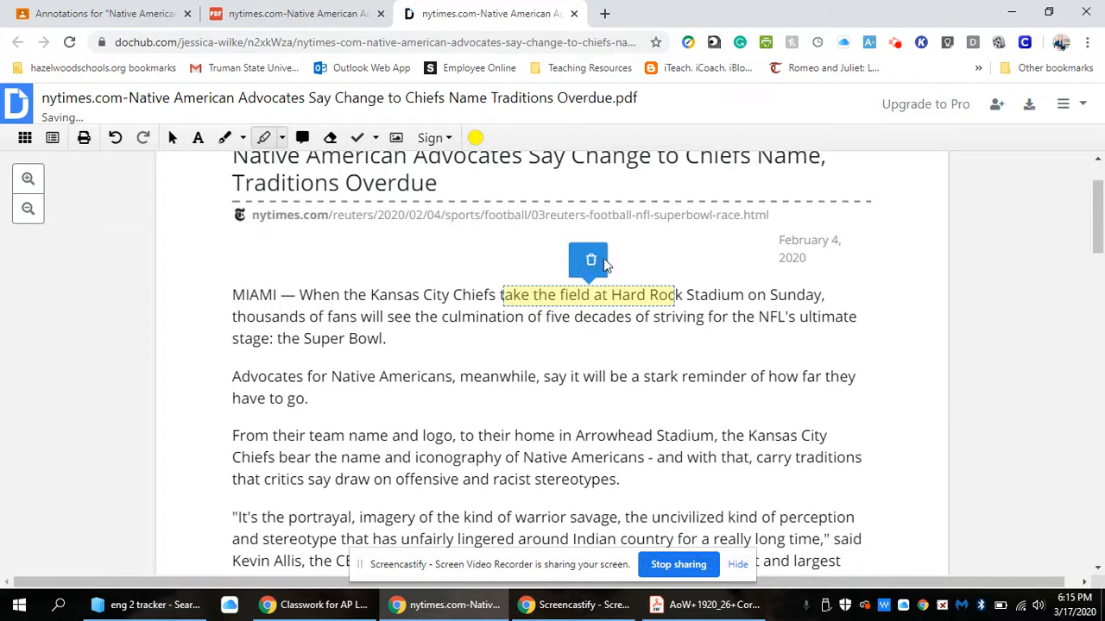
click(603, 259)
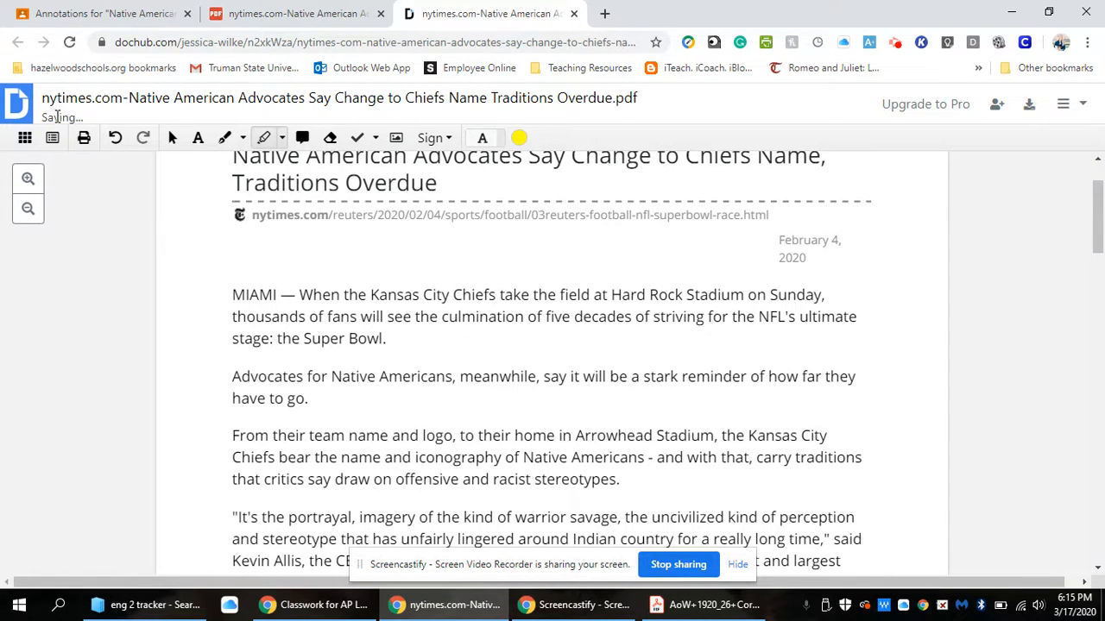
Examine the document's download and export options, including submission to Google Classroom, and close them without exporting.
click(1059, 108)
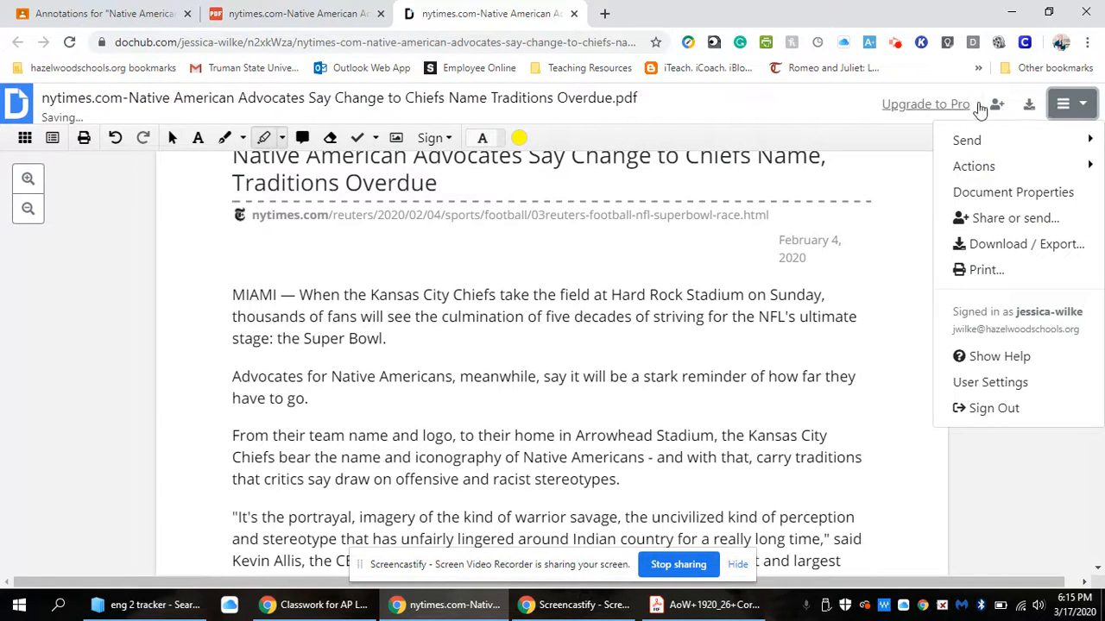
click(1029, 106)
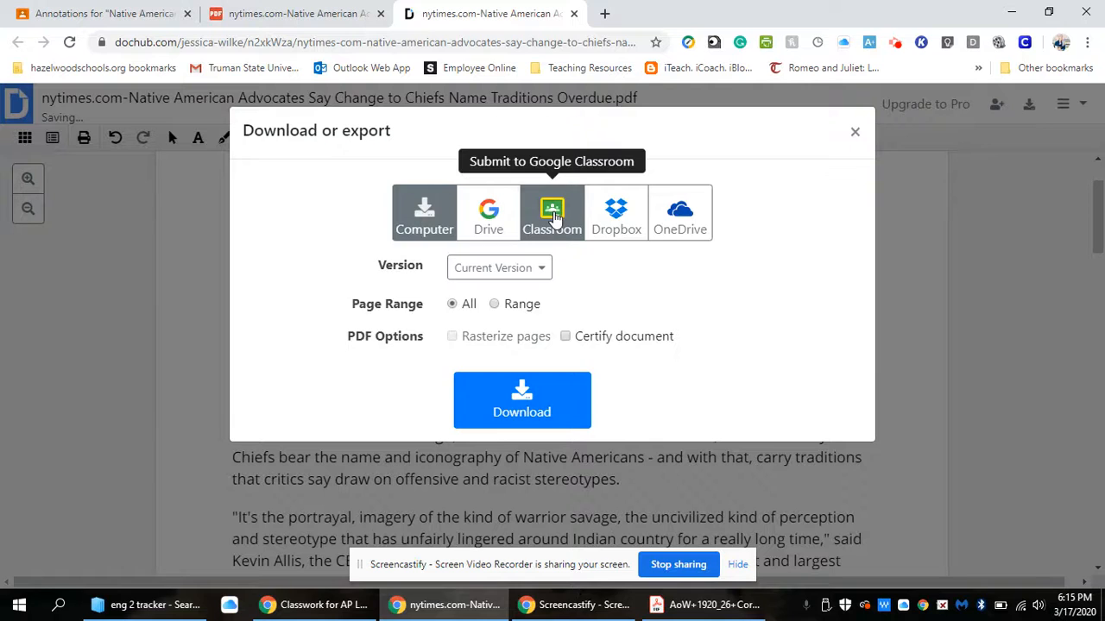
click(556, 215)
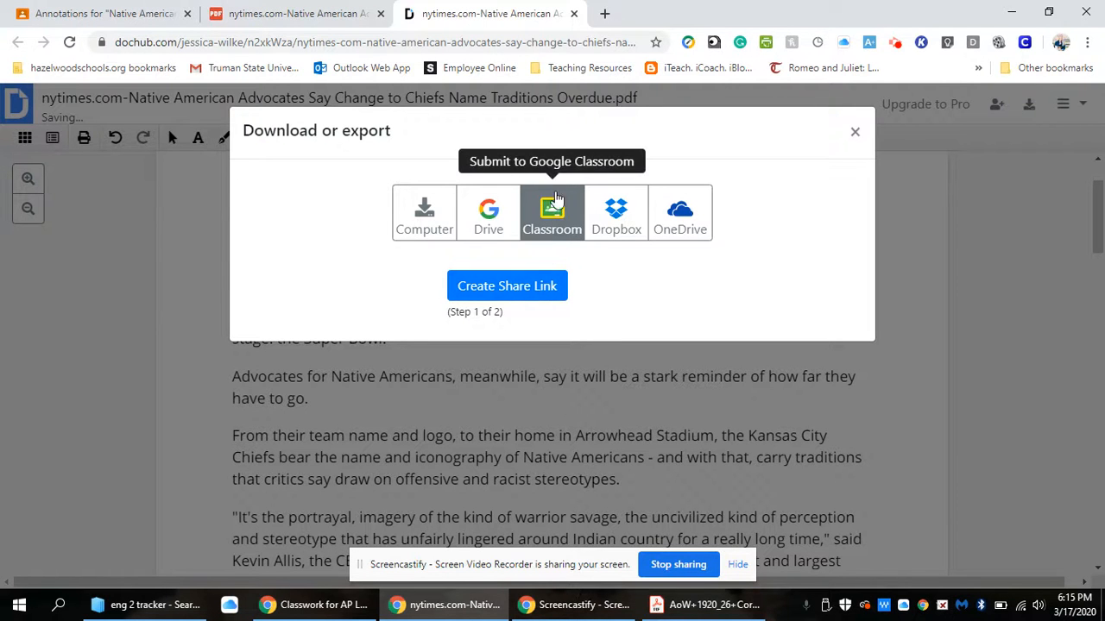
click(856, 131)
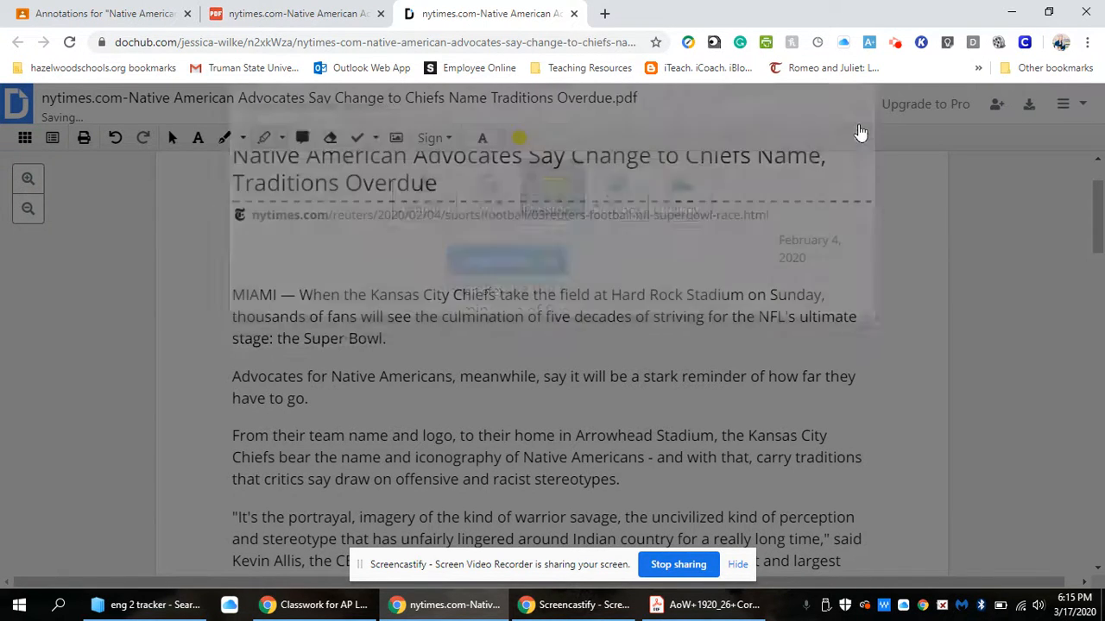
Close the DocHub document and return to the annotation assignment's instructions page in Google Classroom.
click(573, 14)
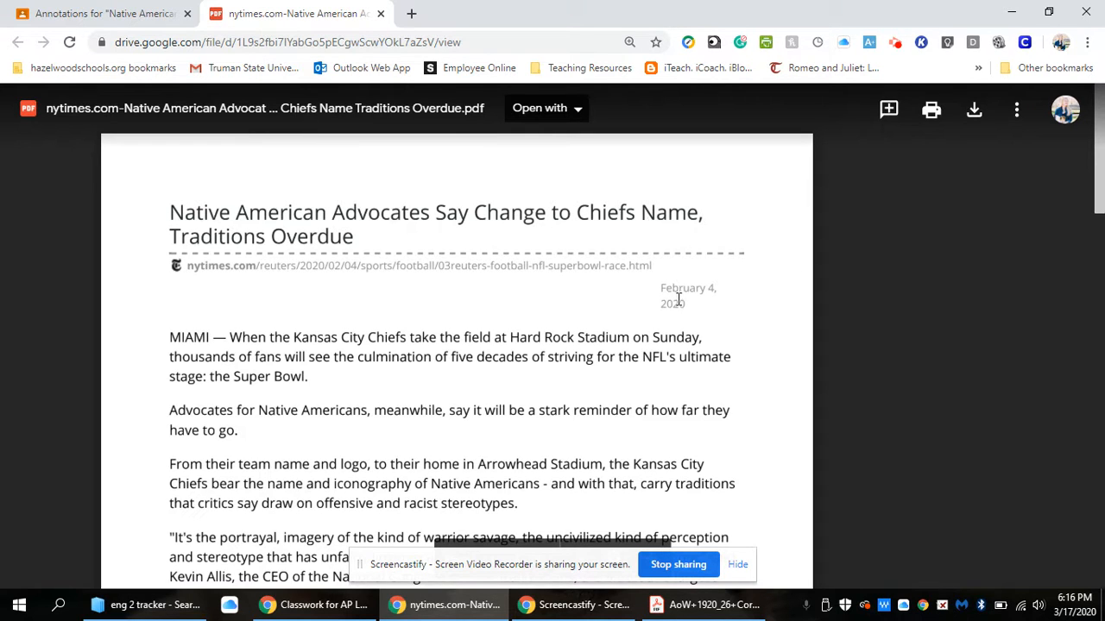
click(109, 8)
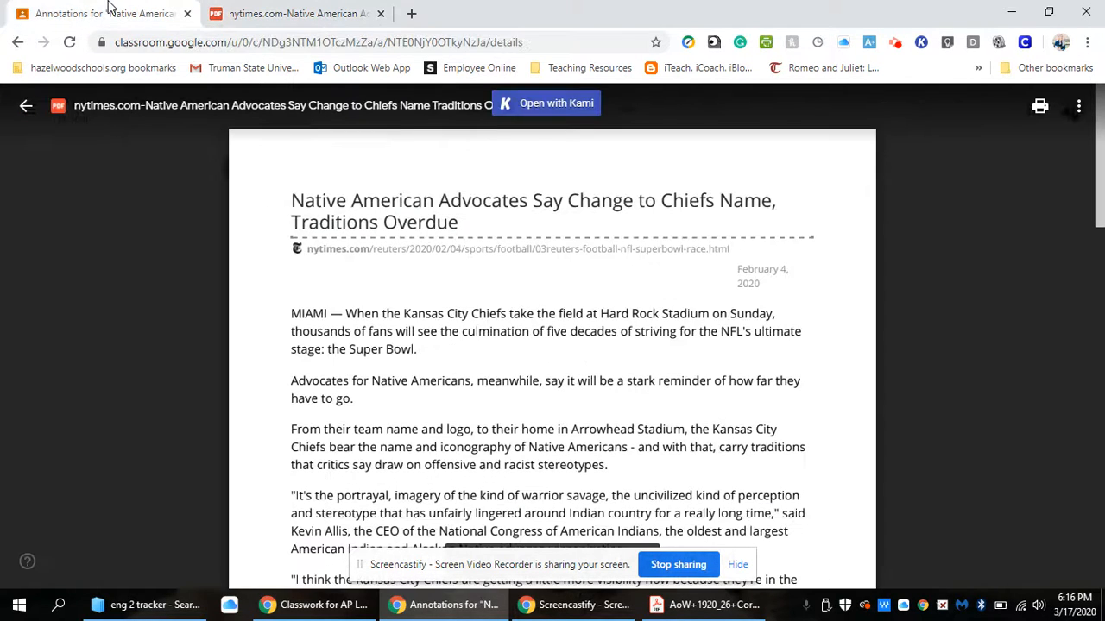
click(918, 290)
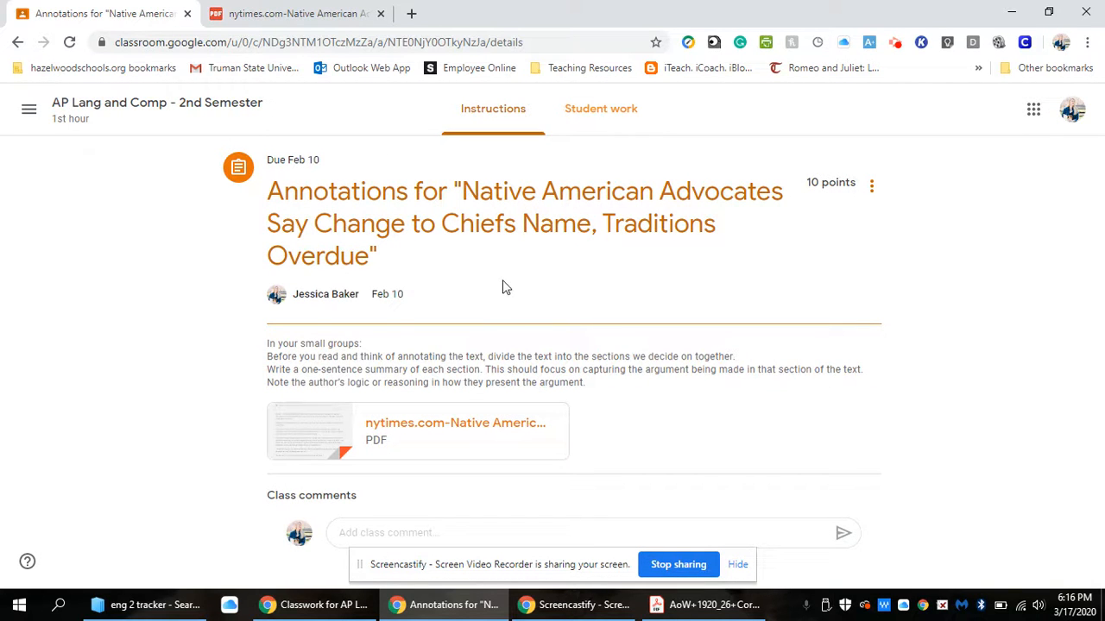
Preview the assignment's attached PDF, open it in a new window, and close the older duplicate of it.
click(421, 431)
click(1078, 110)
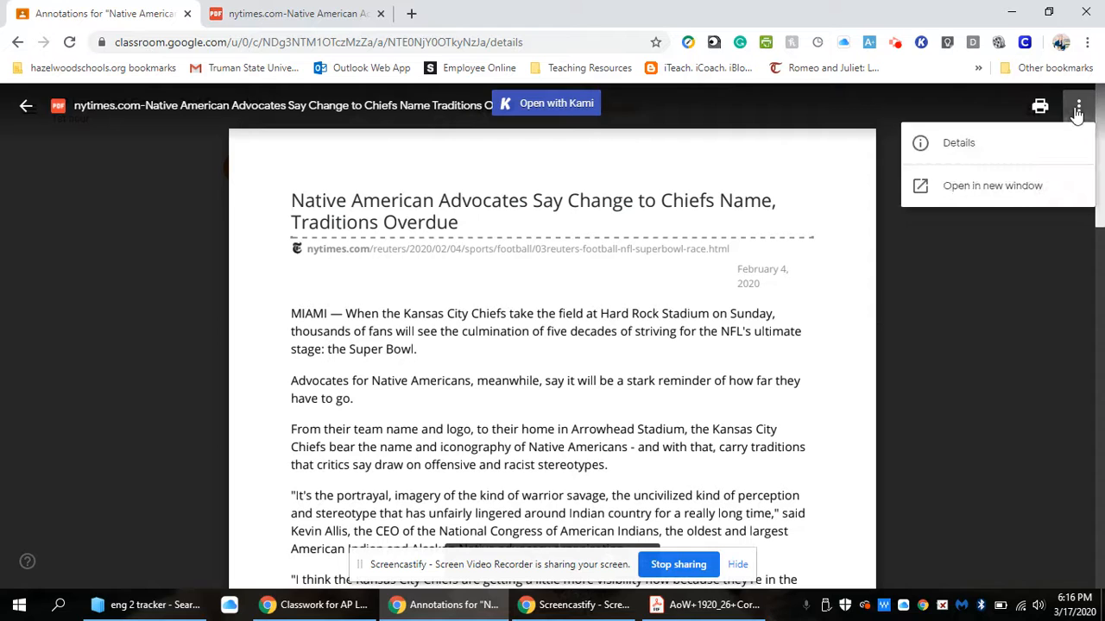
click(1023, 190)
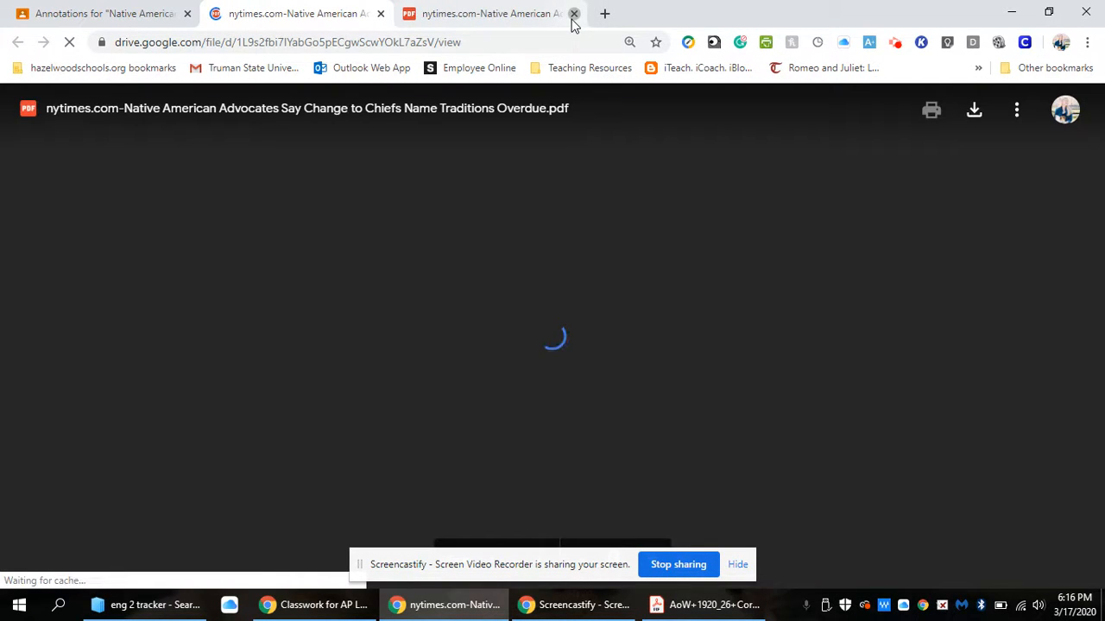
click(573, 14)
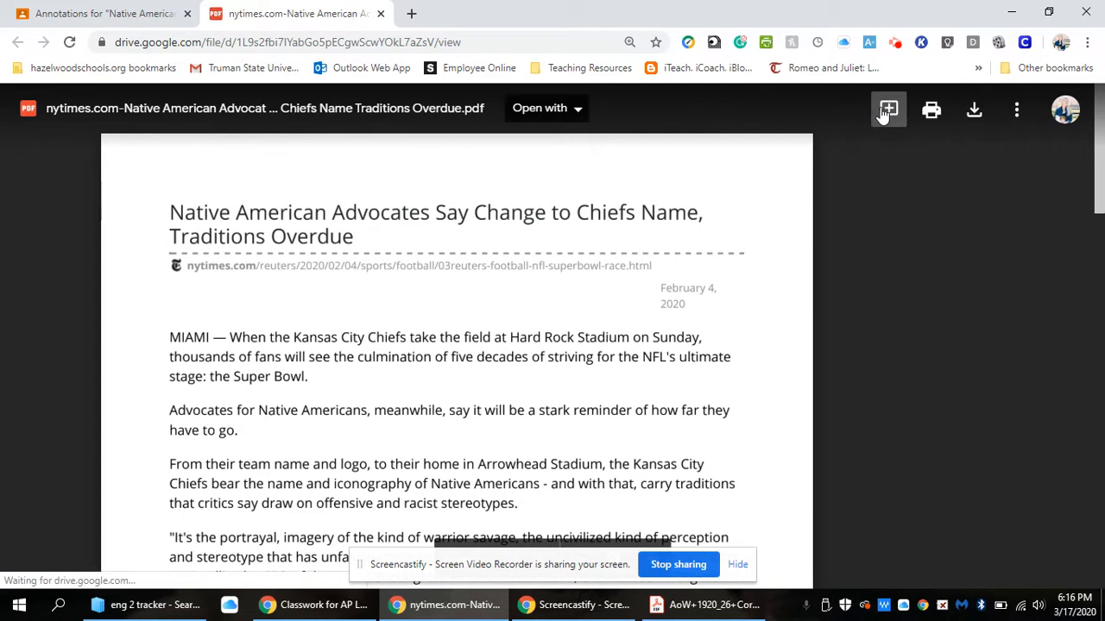
Comment "hefjfjfjhfkjfjke" on the highlighted passage "reminder of how far they" in the second paragraph.
click(888, 110)
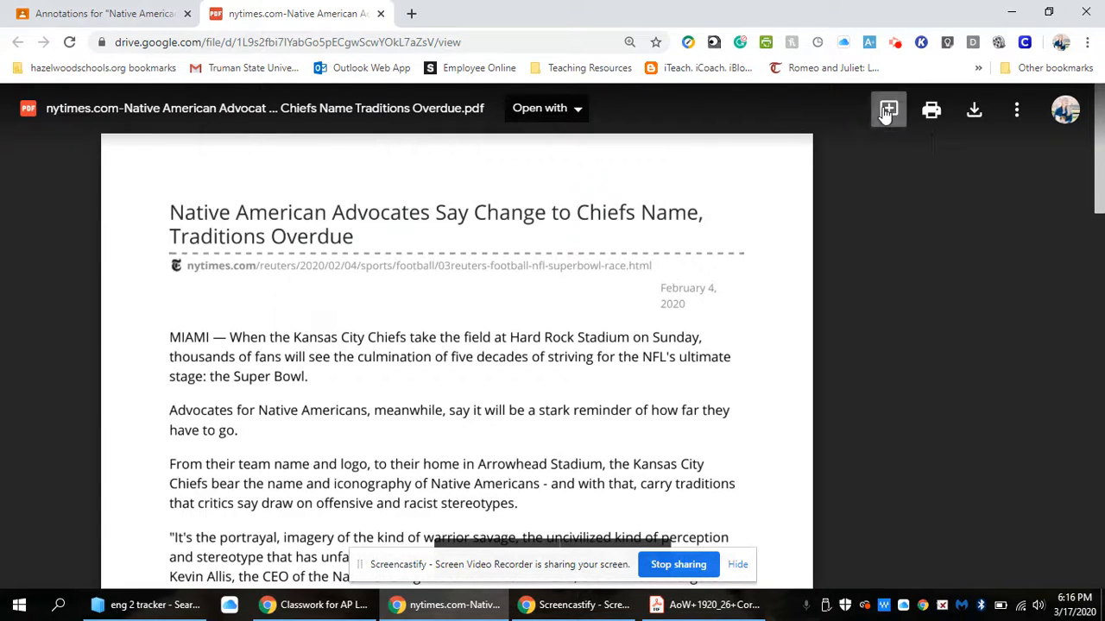
scroll(596, 374, down, 1)
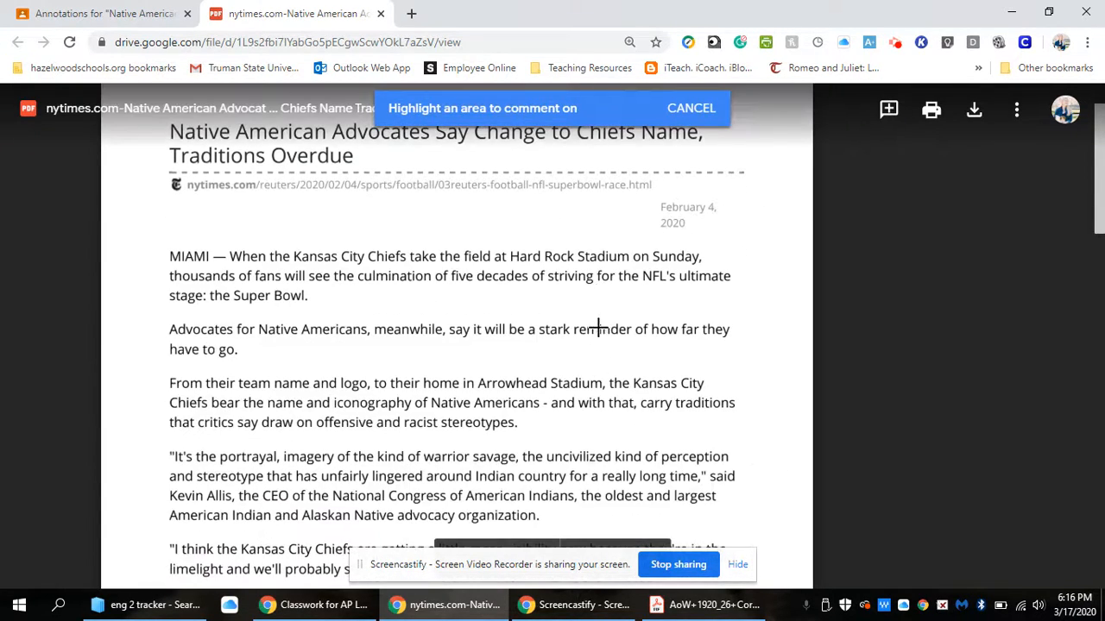
drag(582, 326, 740, 346)
text(hefjfjfjhfkjfjke)
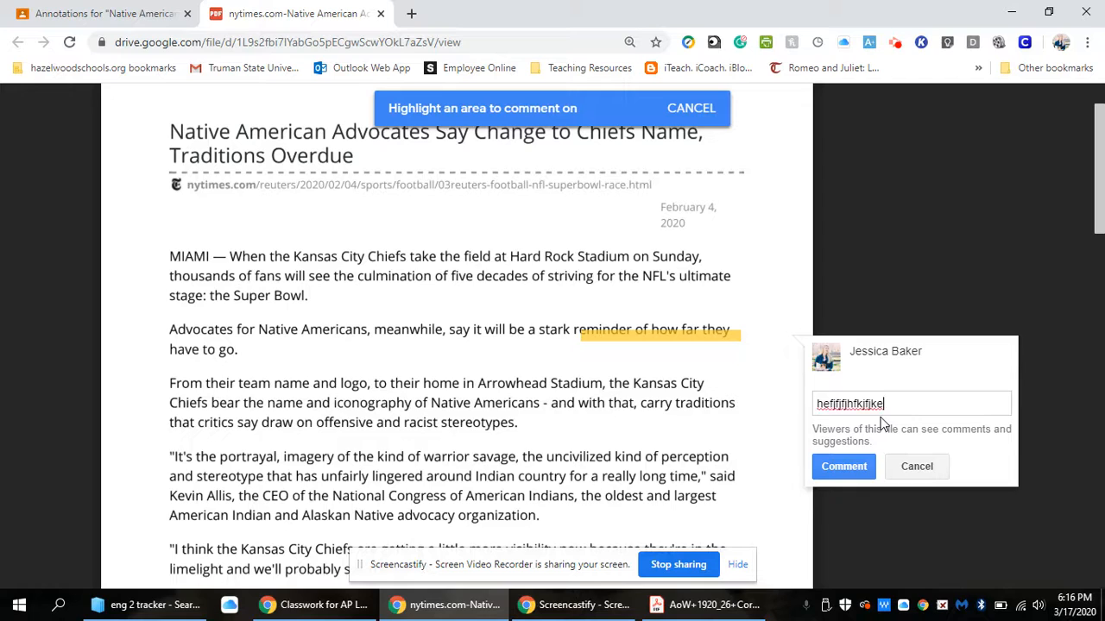
click(848, 473)
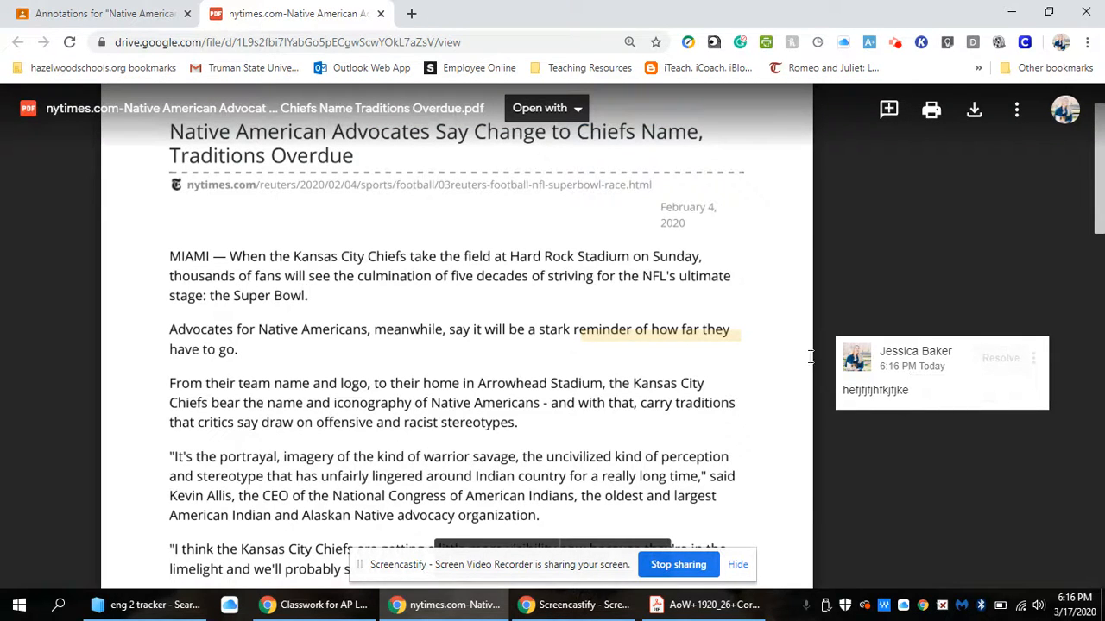
Delete the comment thread attached to the second paragraph.
click(1034, 357)
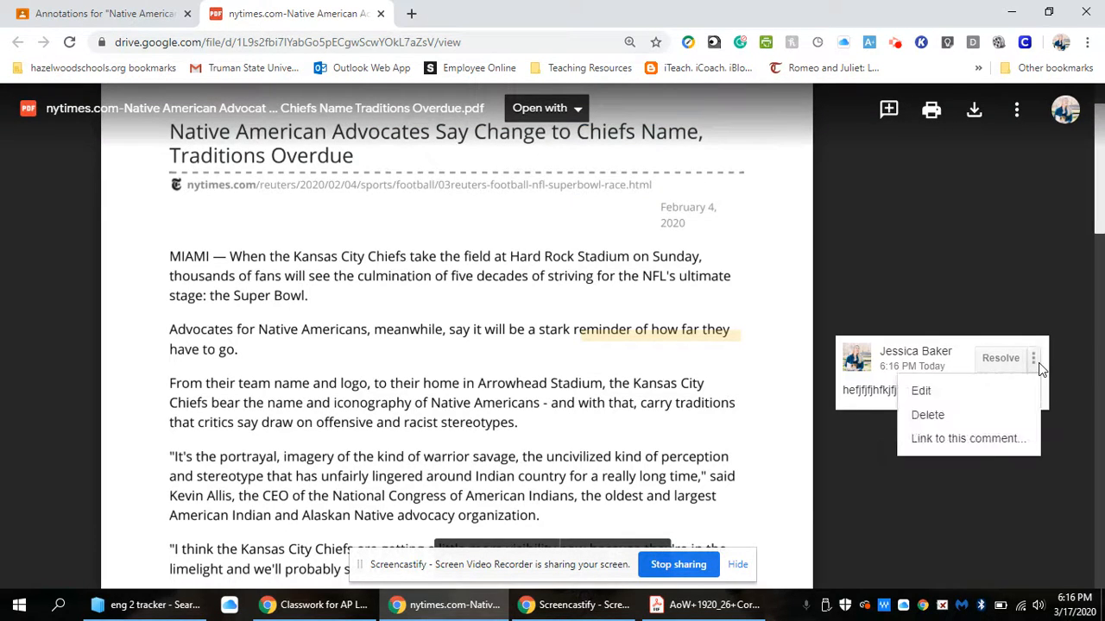
click(986, 419)
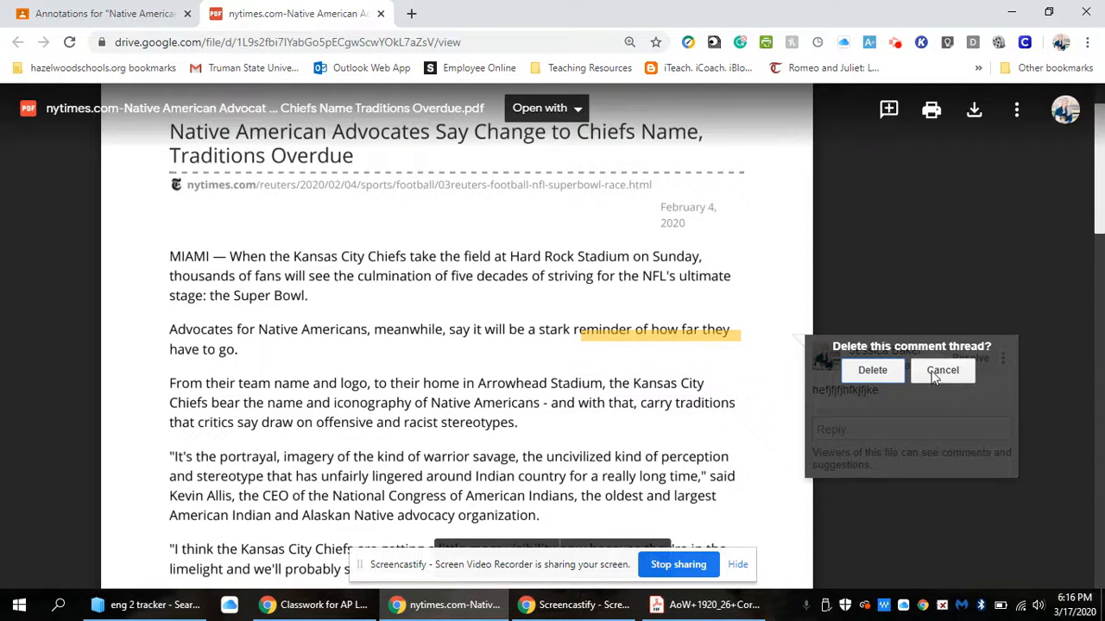
click(870, 372)
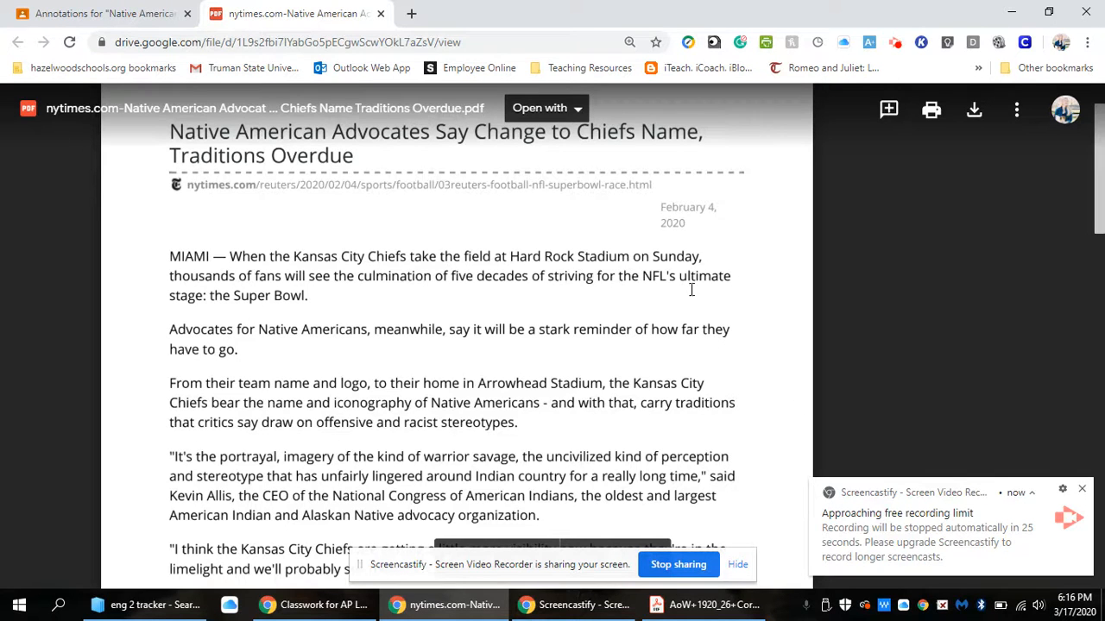
Return to Google Classroom and close the PDF preview to show the assignment's instructions.
click(97, 13)
click(988, 354)
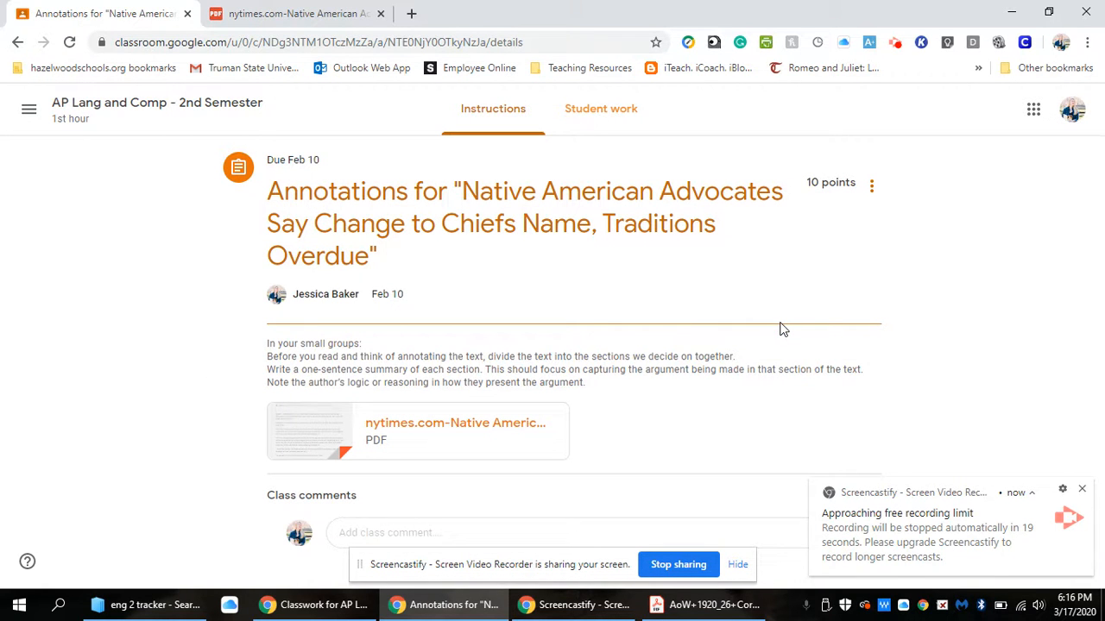